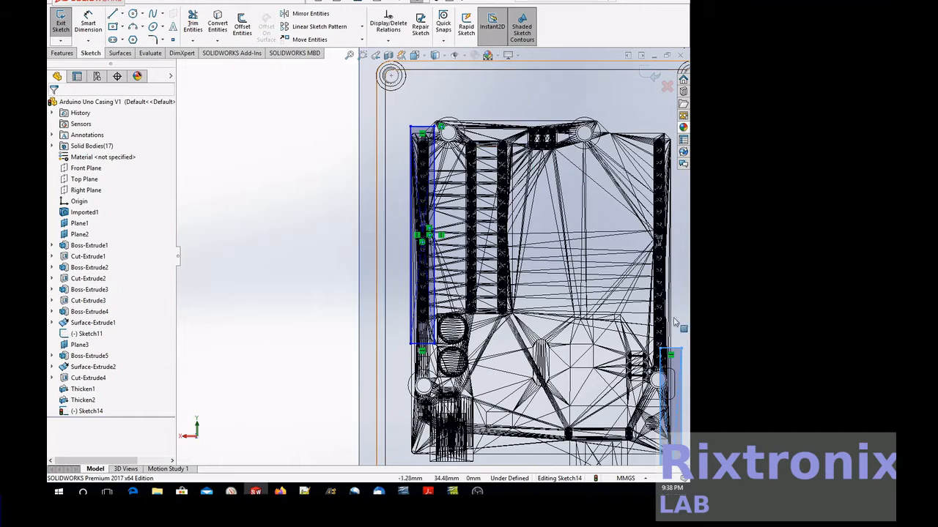
scroll(665, 319, down, 2)
scroll(659, 316, up, 4)
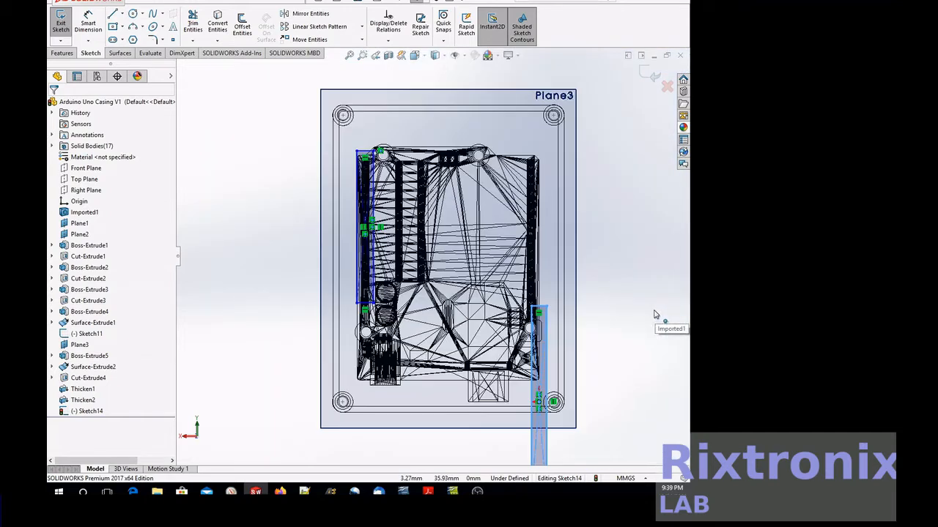
click(539, 401)
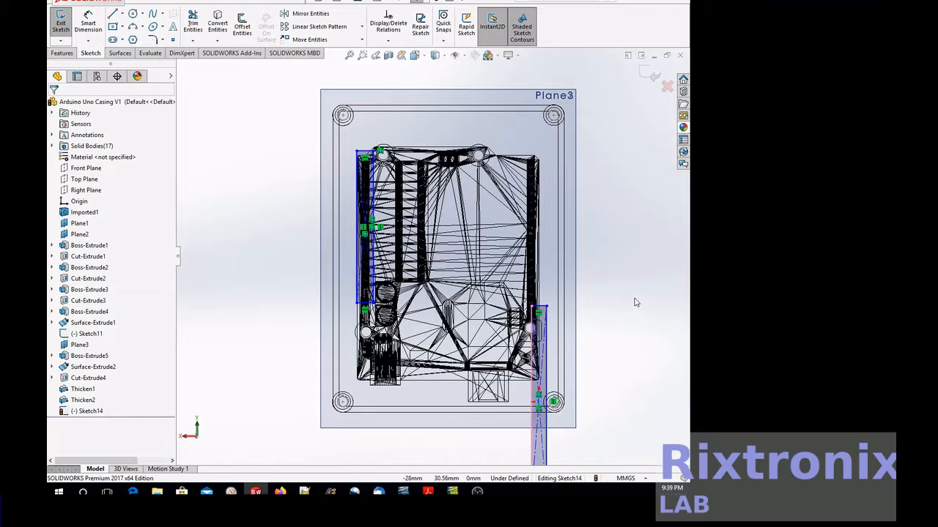
key(ctrl+z)
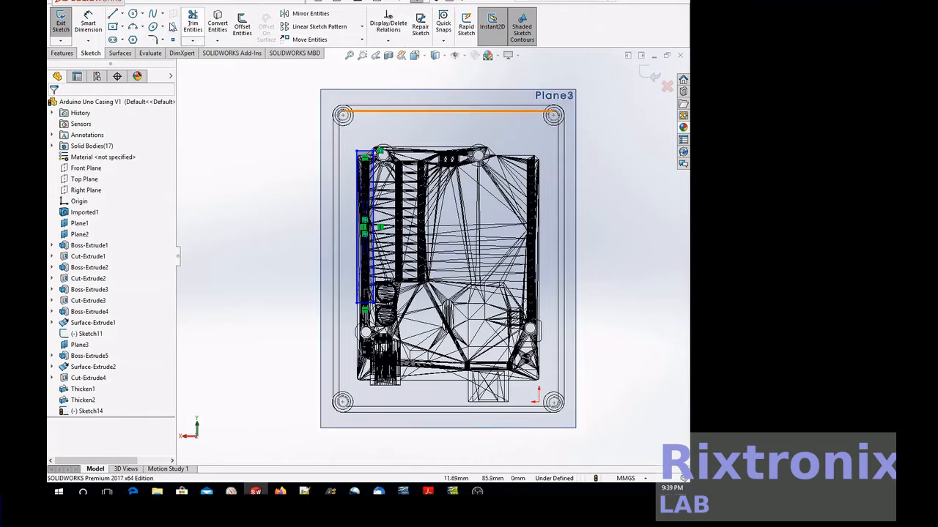
Step: Sketch a centre rectangle about 7.4 × 52.7 mm over the long pin header opposite the existing rectangle
click(113, 28)
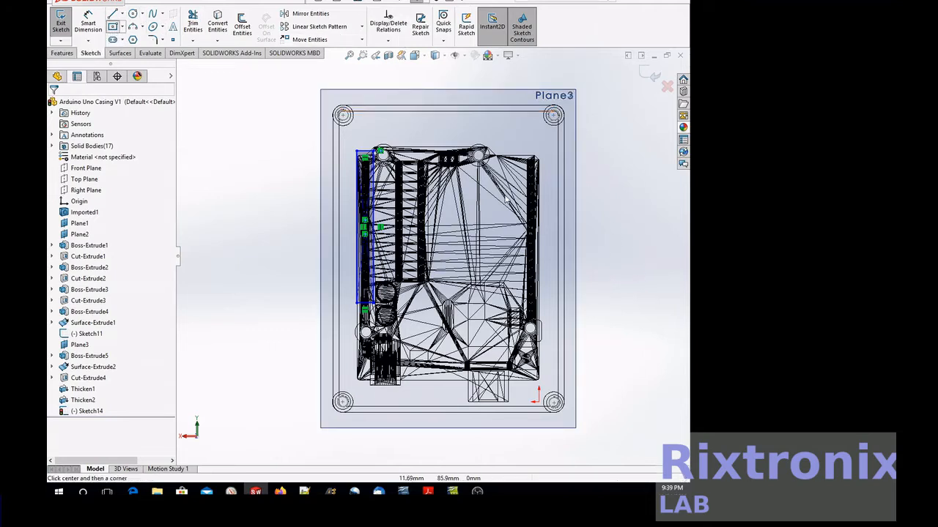
click(533, 244)
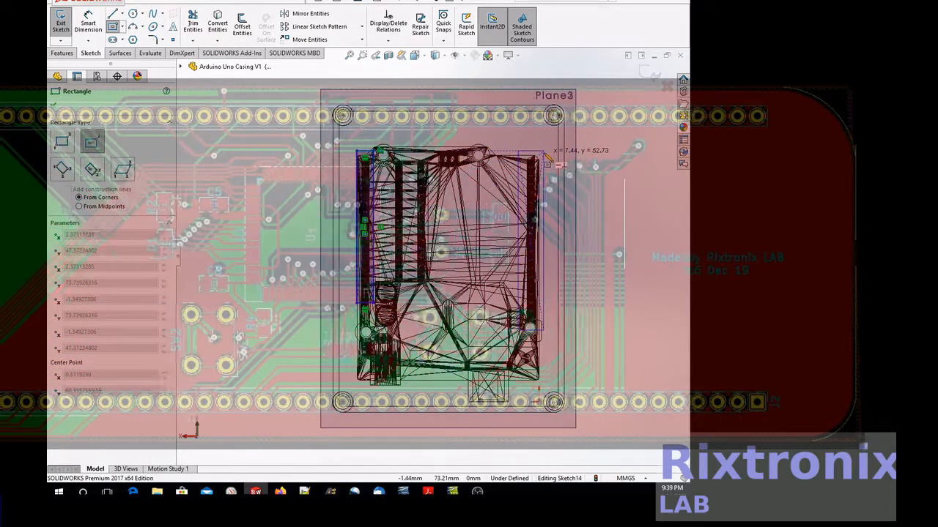
click(543, 151)
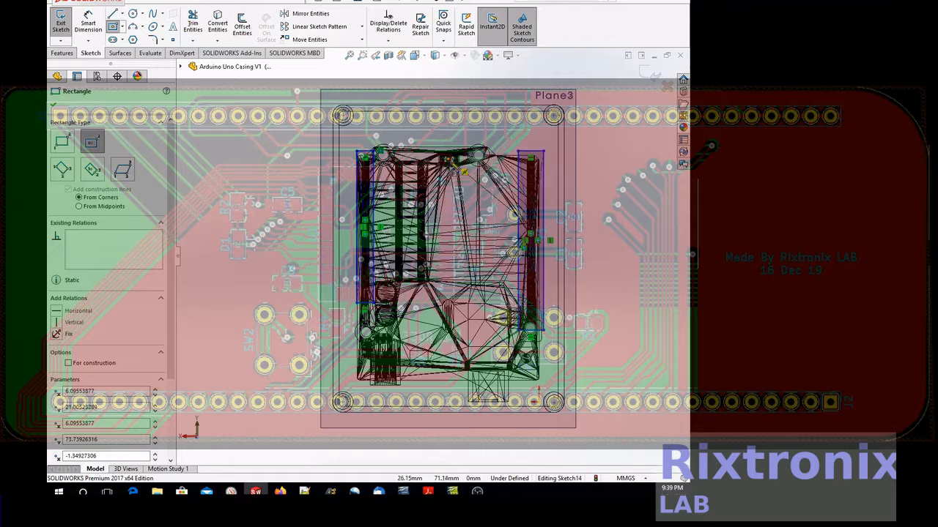
Step: Sketch a centre rectangle about 7.5 × 5.8 mm over the small pin header at the board's upper edge and exit the sketch
click(461, 168)
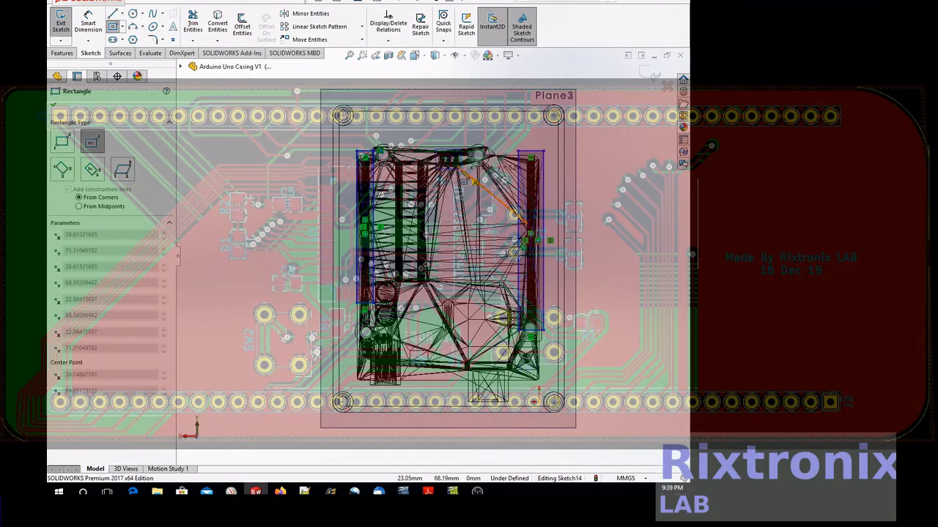
click(522, 218)
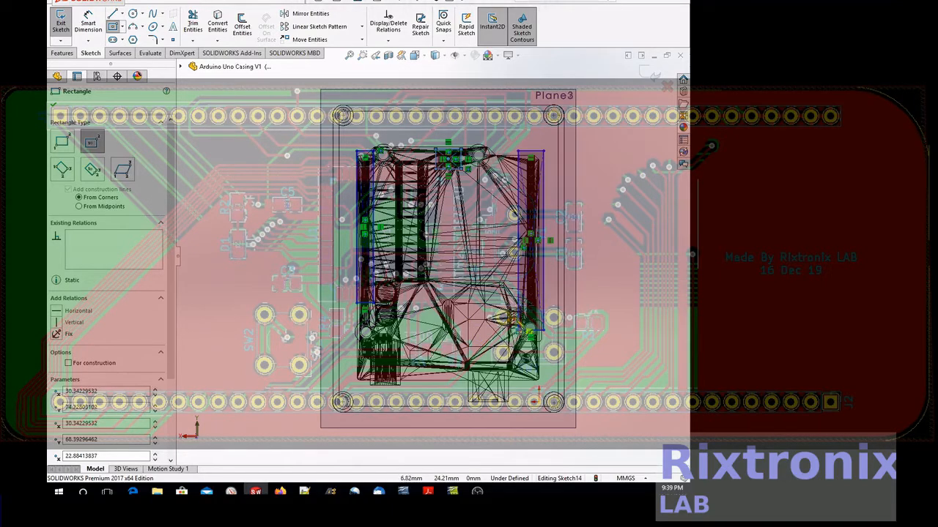
click(58, 23)
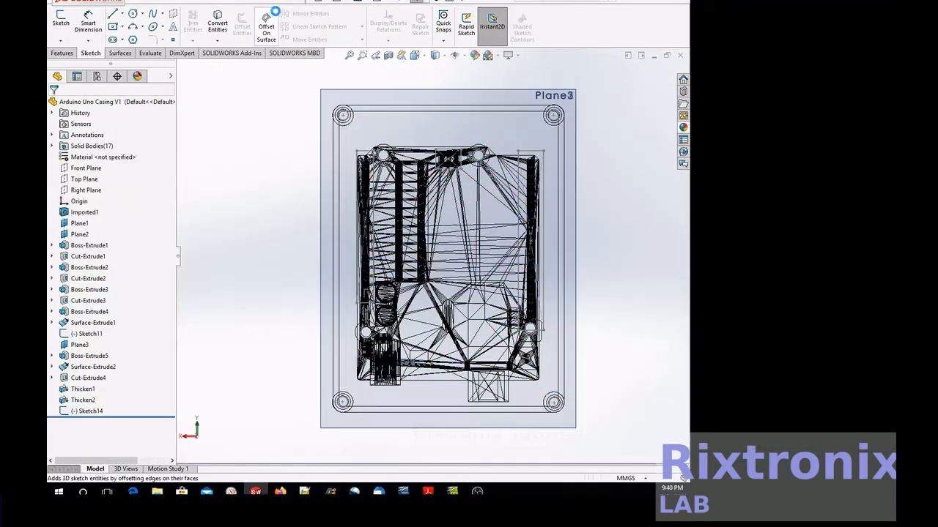
Step: Cut Sketch14 with the header rectangles out of the part and confirm its deletion
right_click(597, 173)
click(625, 211)
drag(625, 212, 690, 254)
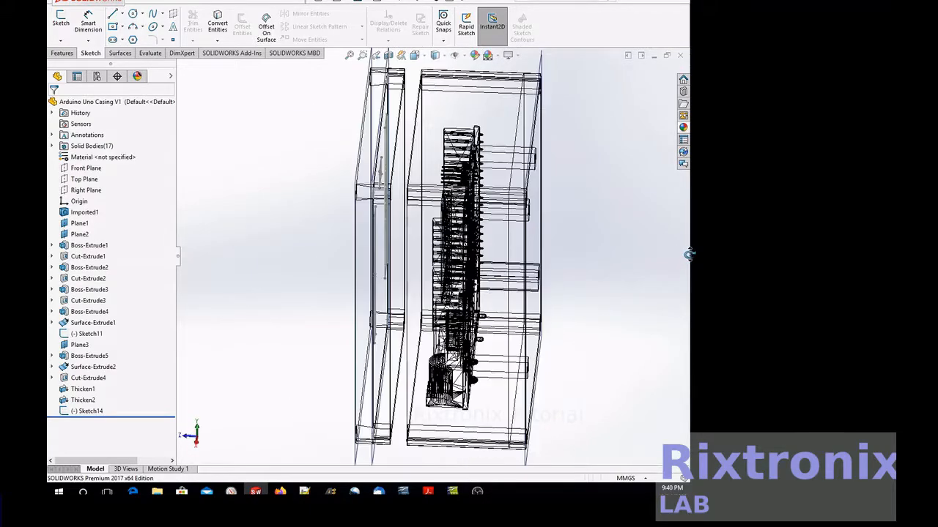
click(84, 235)
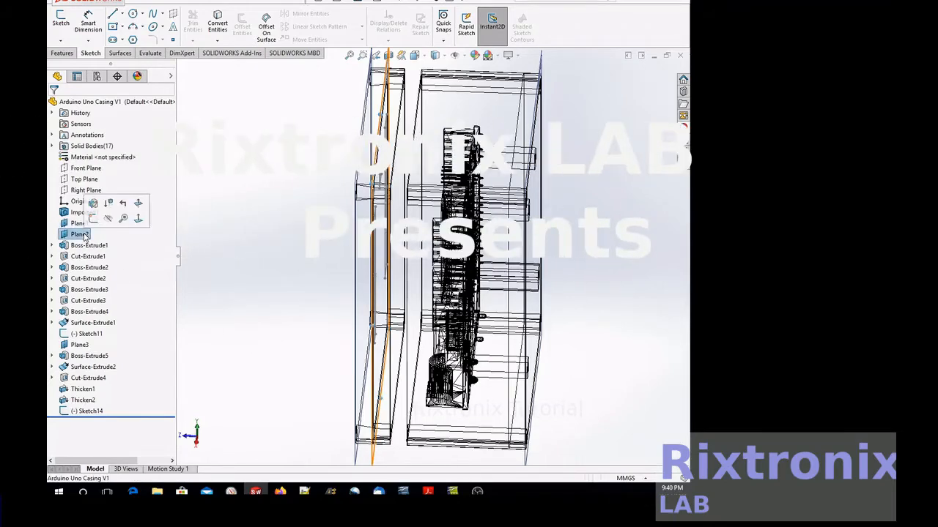
click(104, 412)
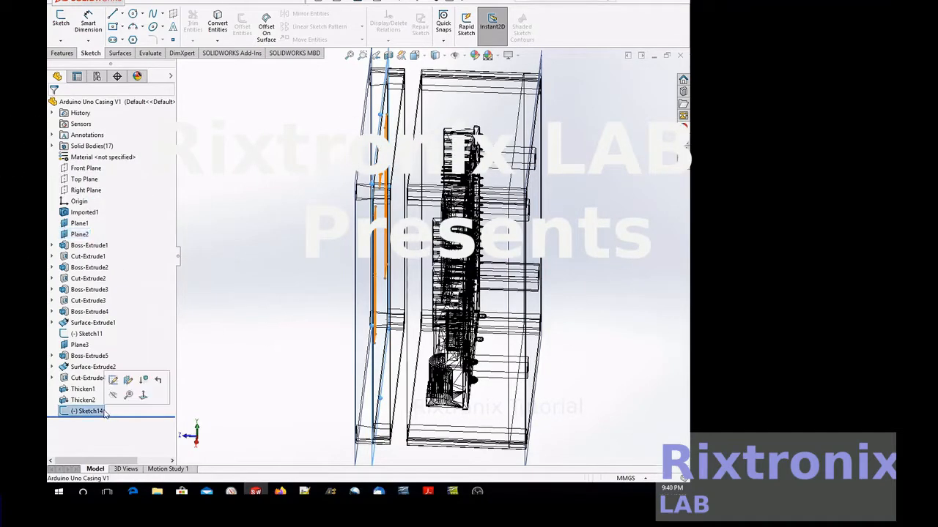
click(165, 4)
click(186, 66)
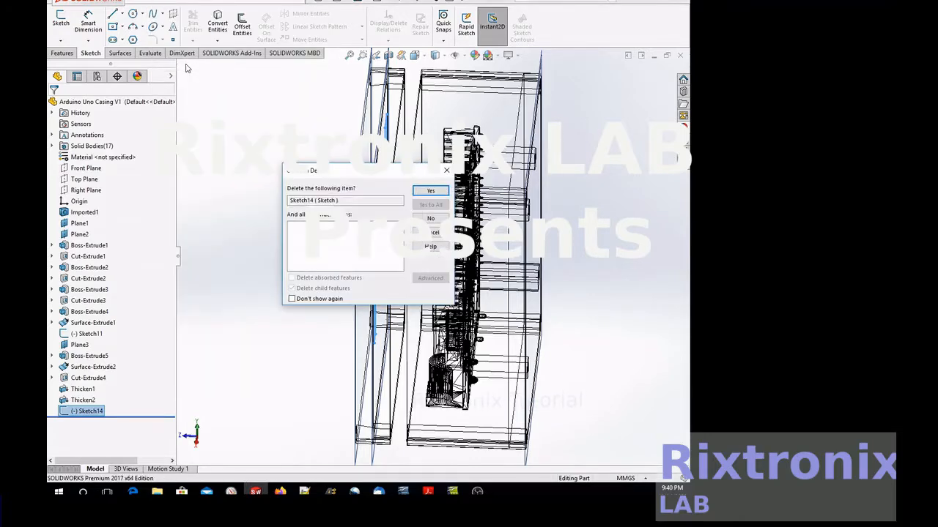
click(427, 192)
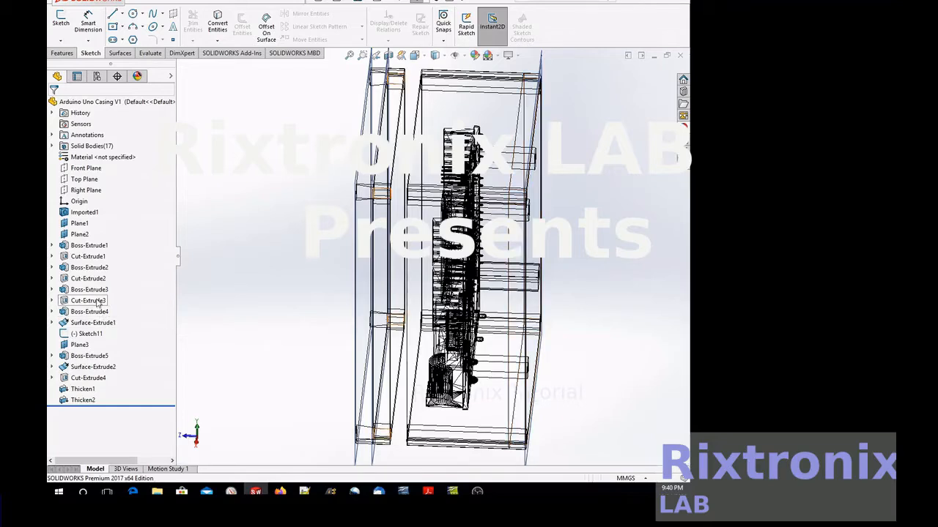
Step: Paste the cut sketch onto Plane3 and inspect its placement on the casing
click(81, 345)
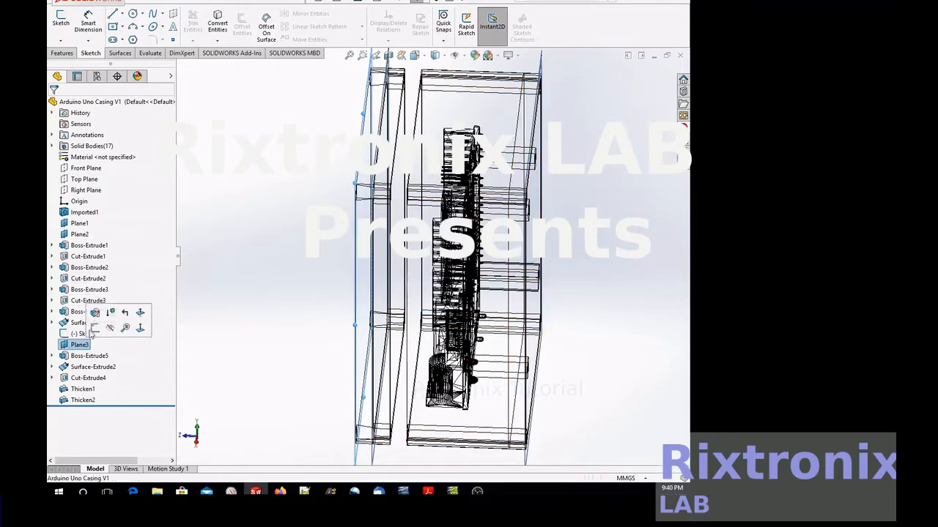
click(164, 2)
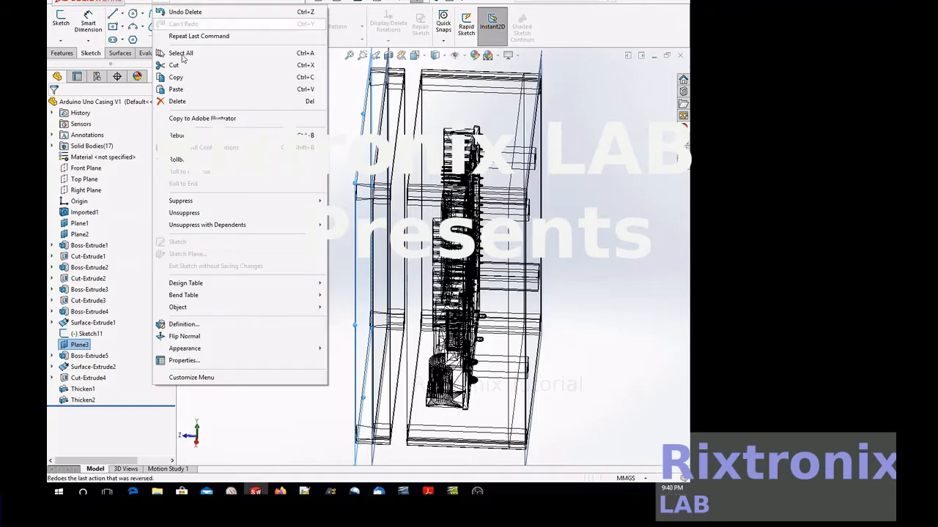
click(187, 90)
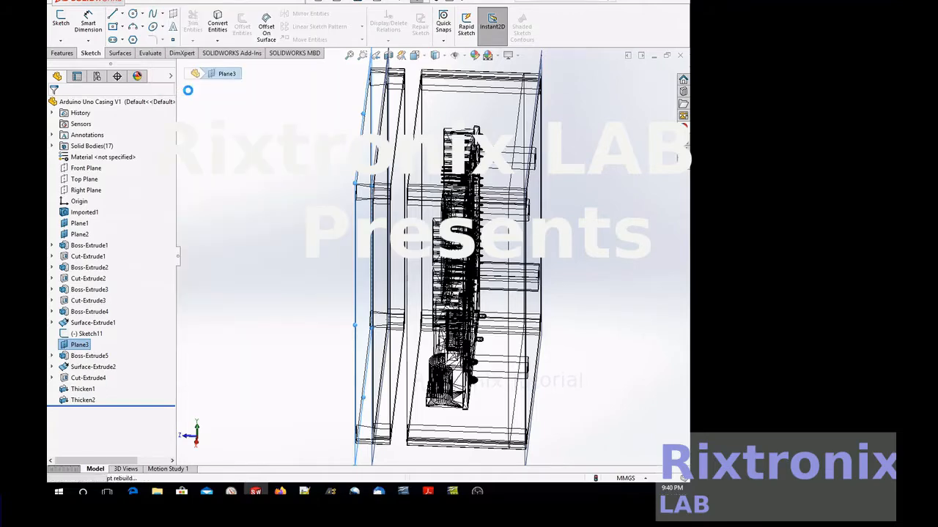
right_click(577, 118)
click(587, 162)
drag(588, 166, 689, 107)
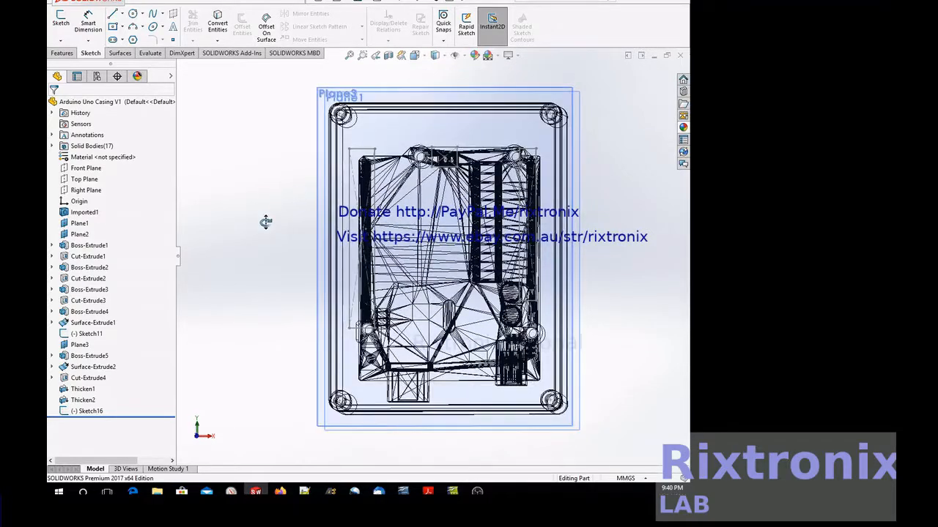
mouse_move(273, 225)
mouse_down()
mouse_move(294, 230)
mouse_move(270, 231)
mouse_up()
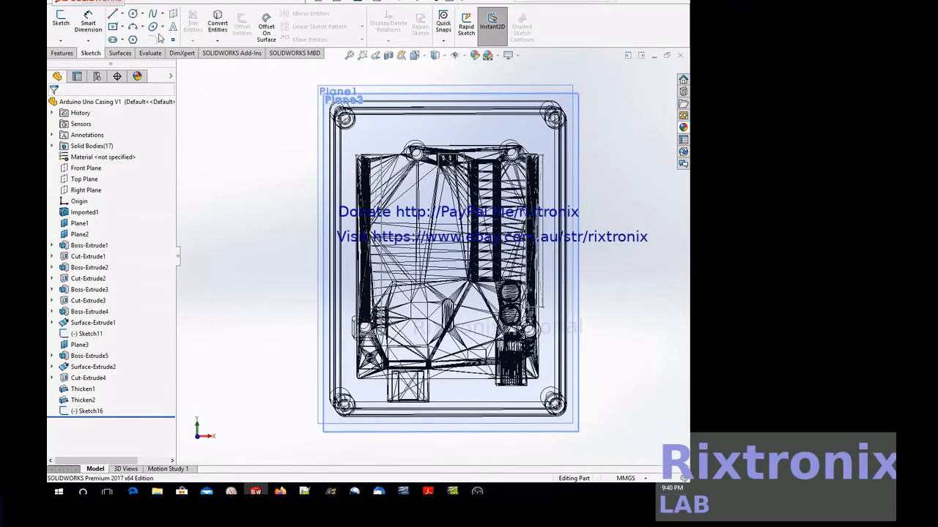
click(113, 14)
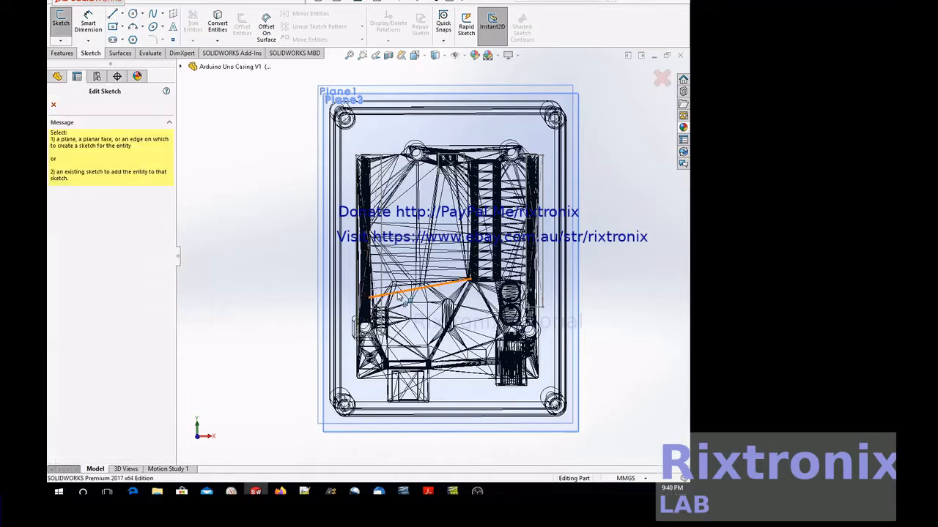
key(Escape)
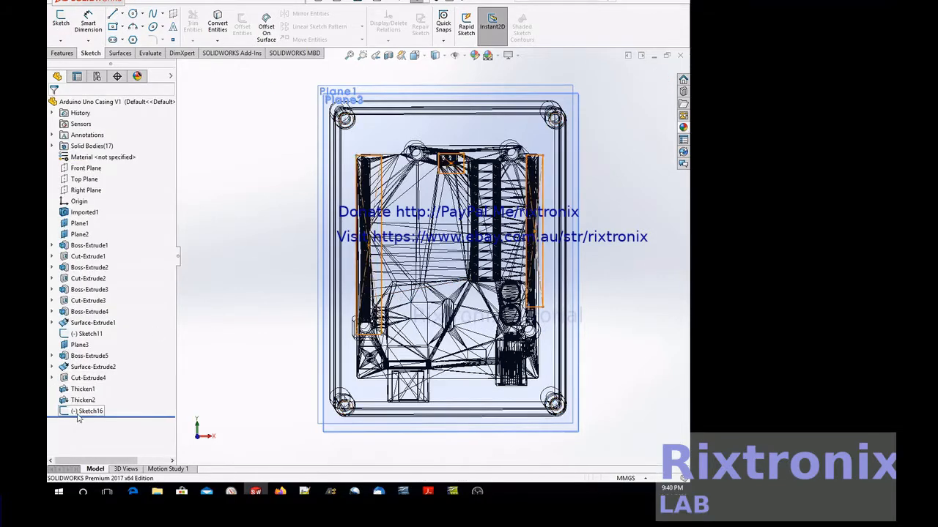
click(79, 344)
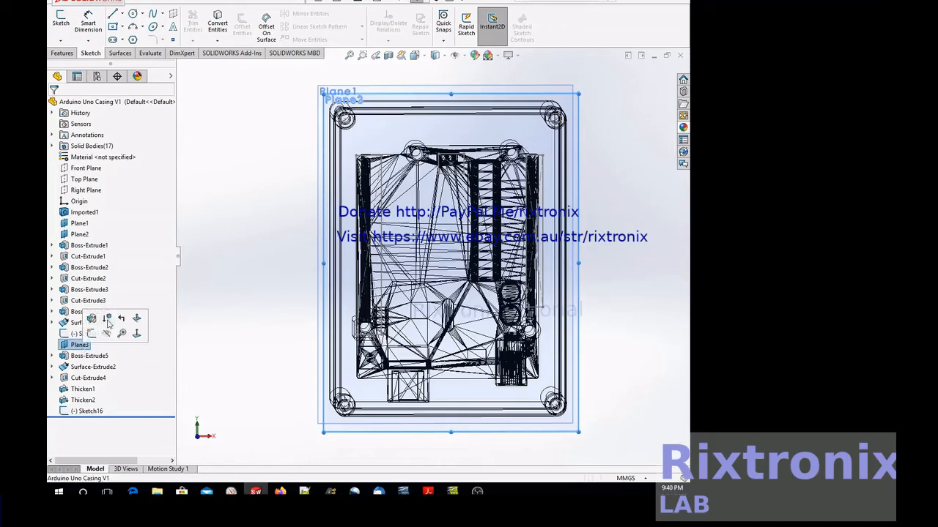
right_click(95, 344)
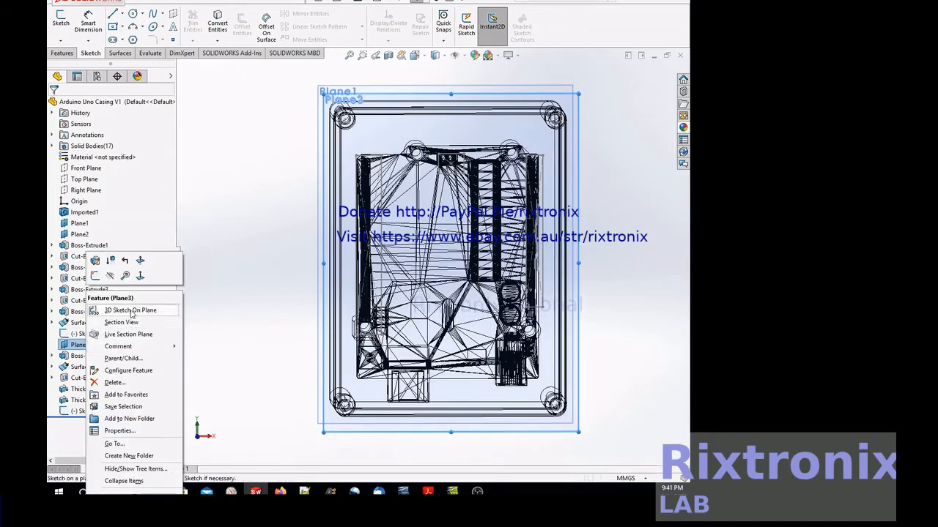
click(142, 282)
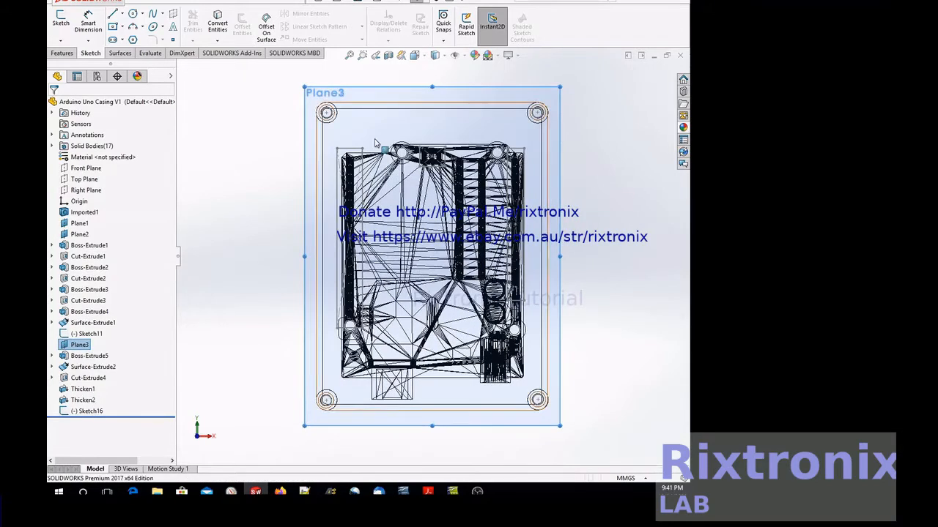
drag(291, 269, 413, 355)
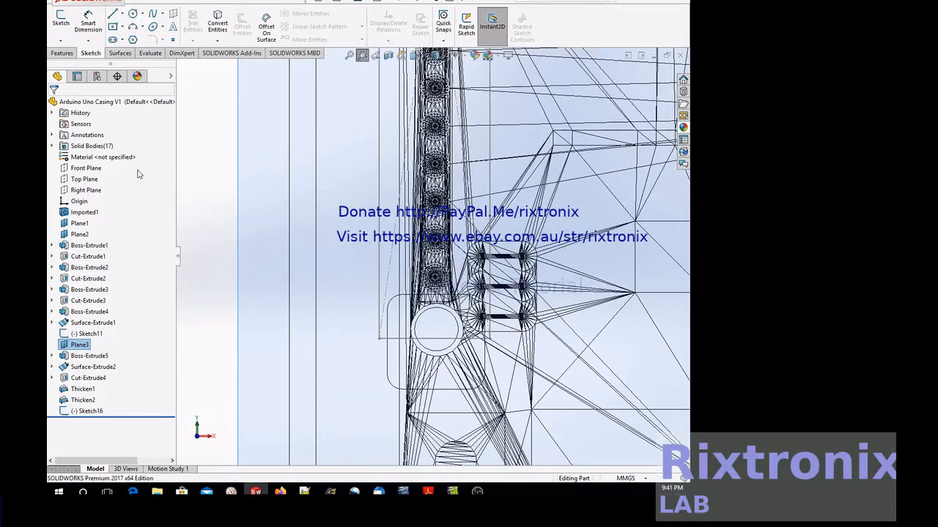
click(112, 15)
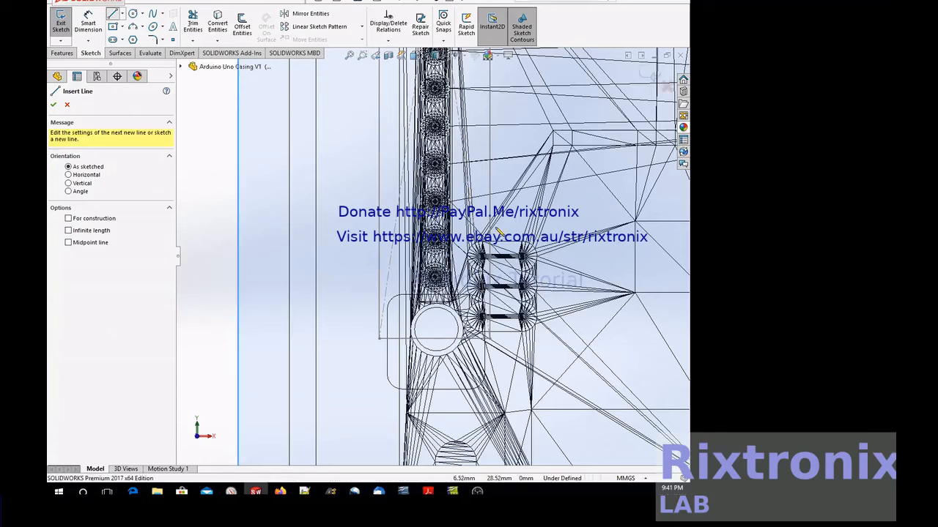
key(Escape)
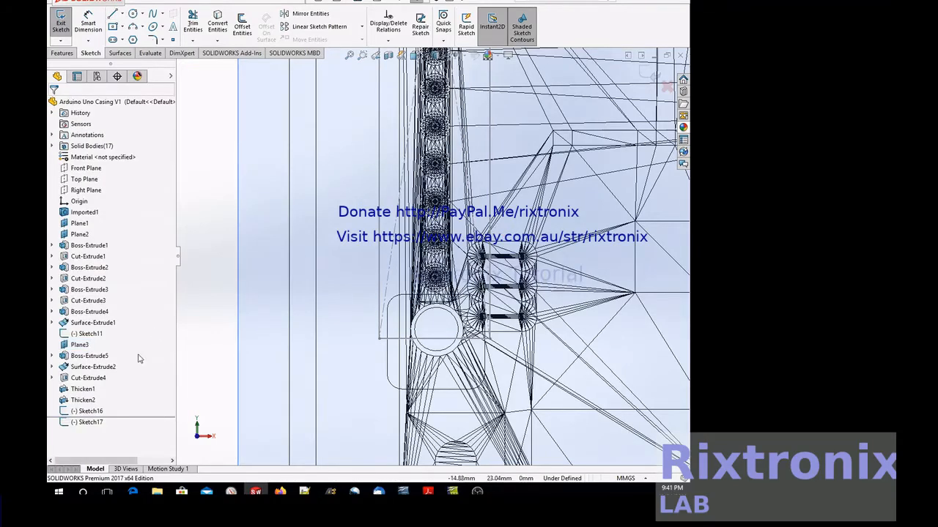
Step: Edit Sketch16 to add a small rectangle over the pin header beside the long rectangle's lower end, and exit the sketch
click(90, 411)
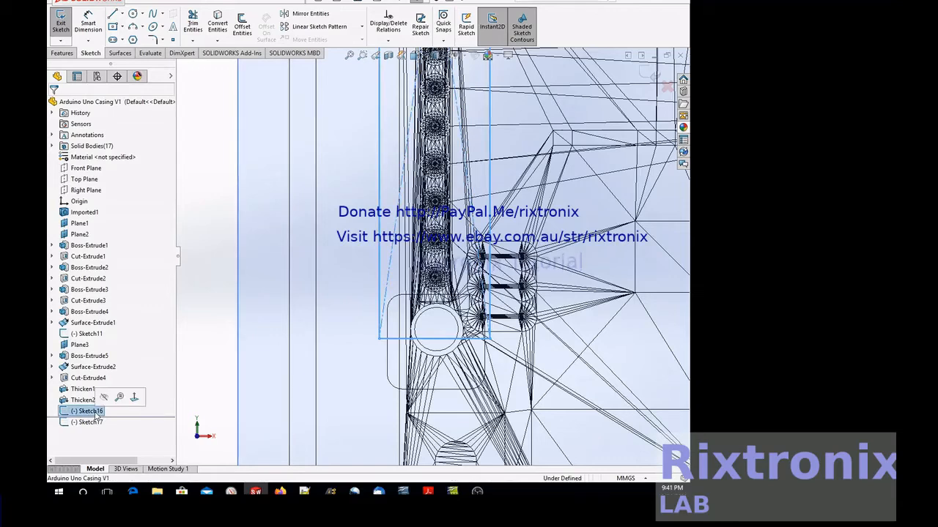
right_click(96, 414)
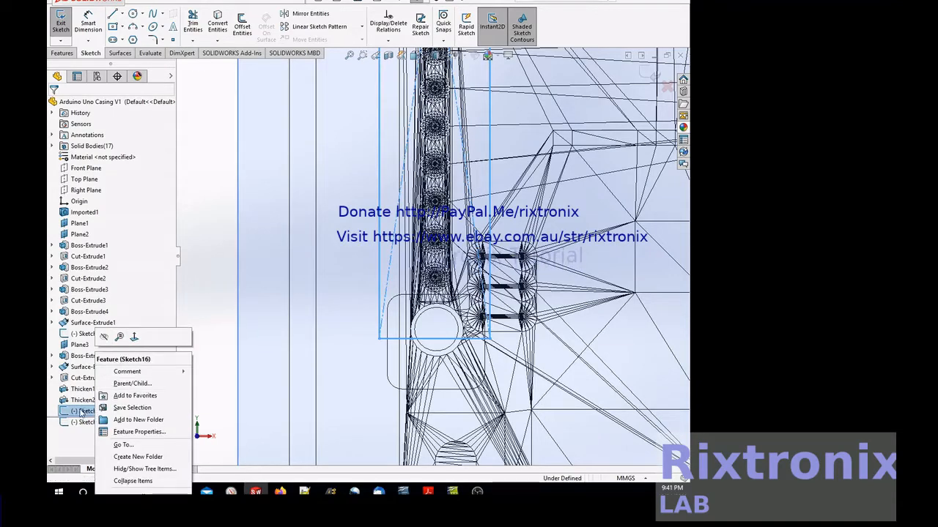
right_click(80, 412)
key(Escape)
right_click(88, 414)
key(Escape)
click(88, 423)
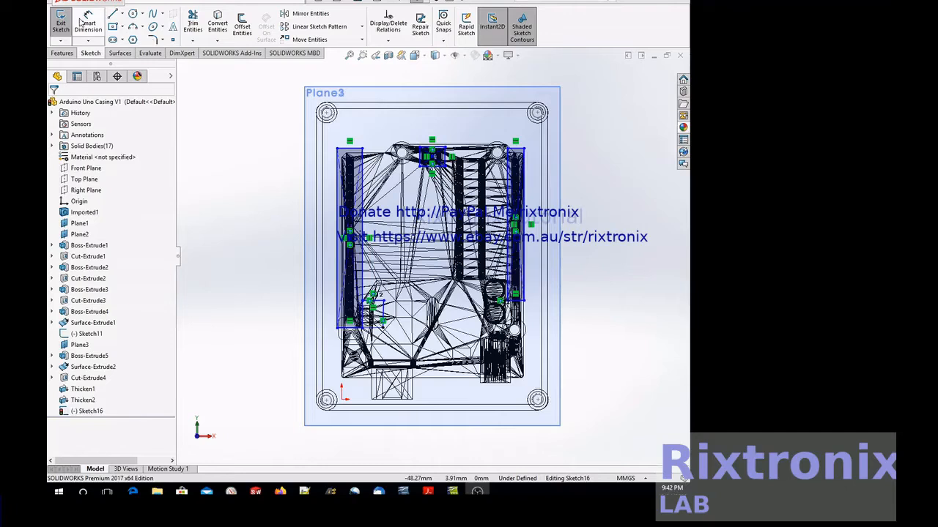
click(61, 22)
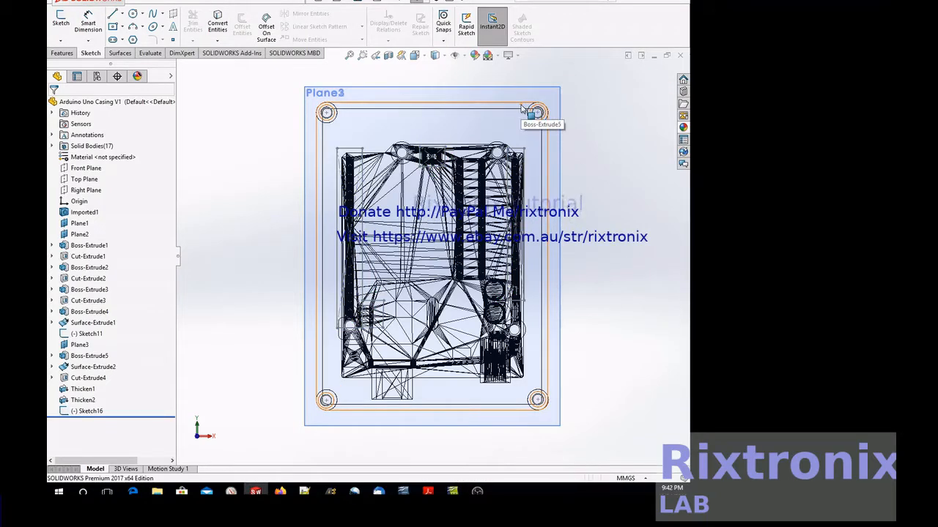
Step: Set up an extruded cut from Sketch16 with a blind depth of 10 mm
right_click(613, 135)
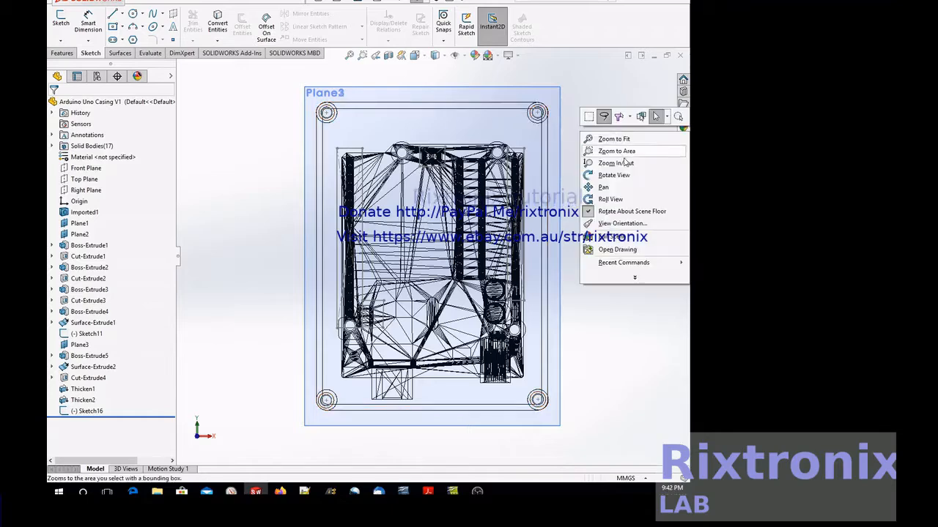
click(627, 176)
drag(627, 177, 567, 168)
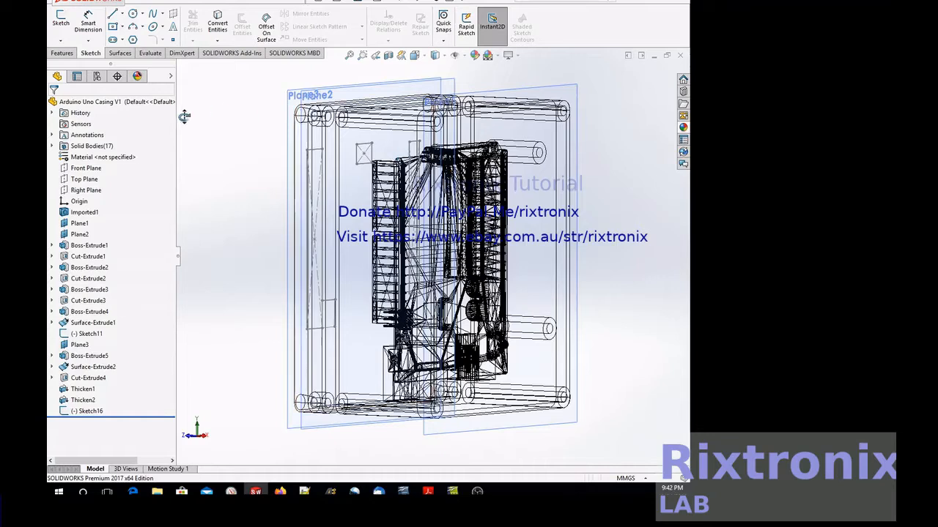
click(89, 411)
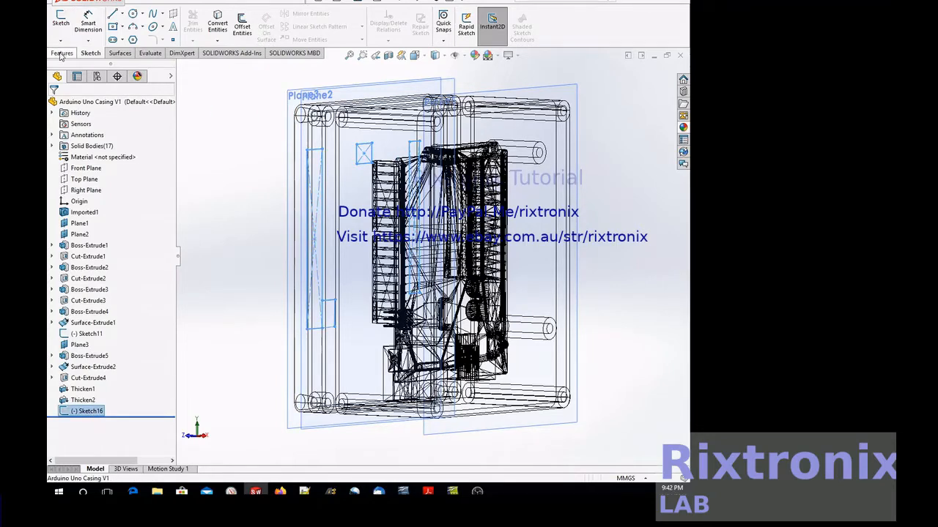
click(63, 52)
click(199, 26)
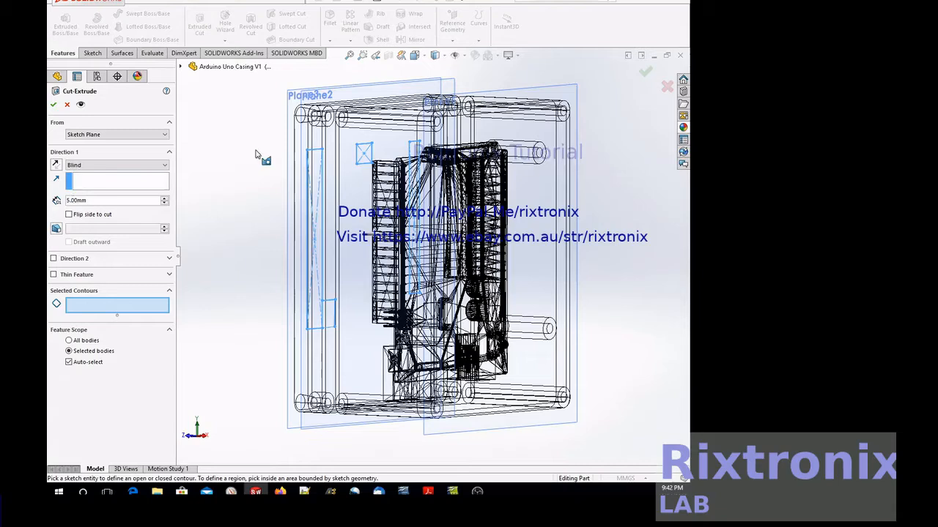
key(Left)
key(Left)
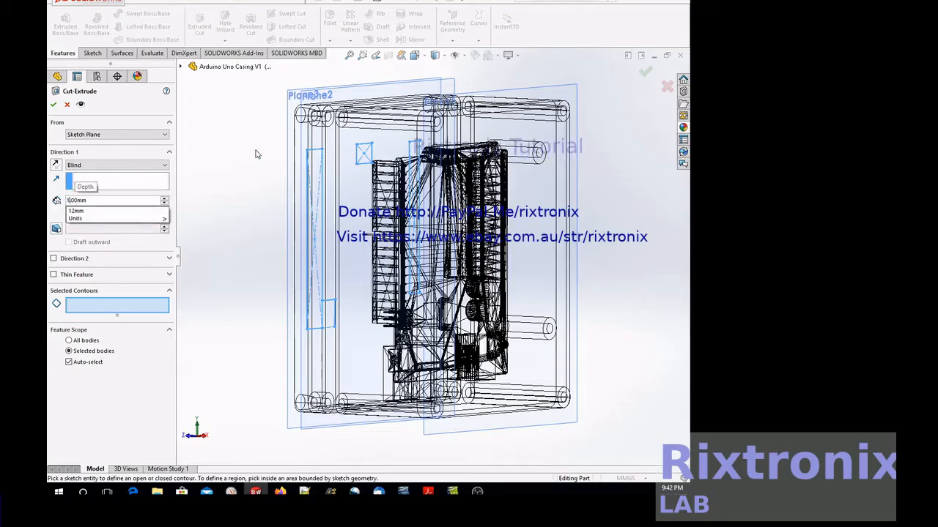
text(0)
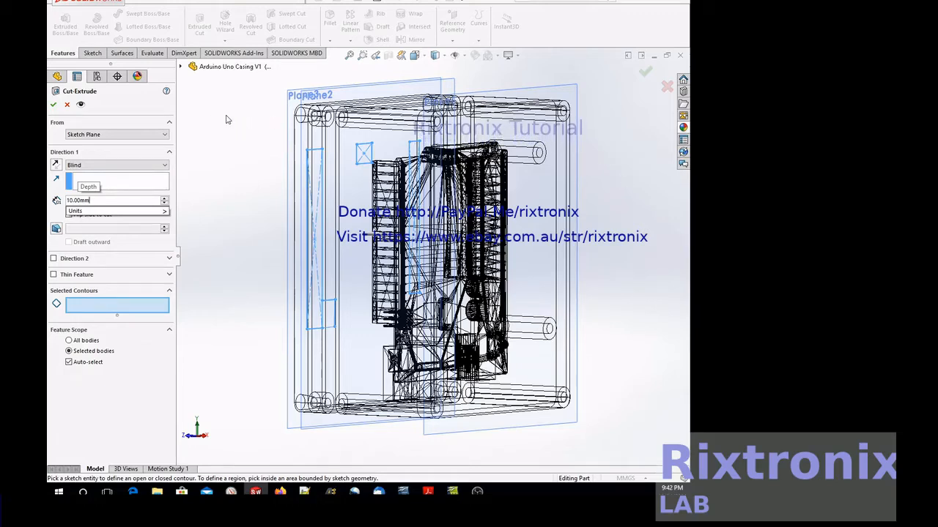
Step: Show the casing shaded, try to apply the cut to the header rectangles, and cancel the command
click(442, 56)
click(438, 70)
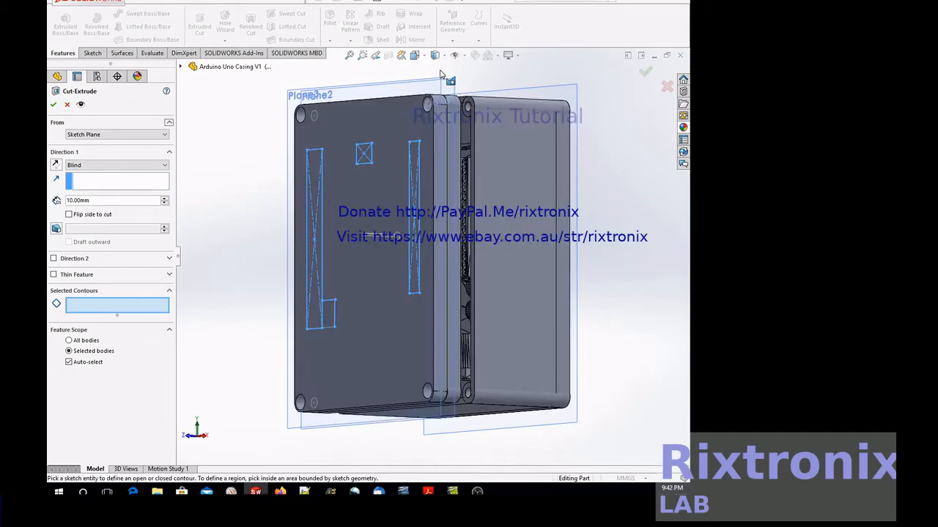
right_click(609, 125)
mouse_move(613, 183)
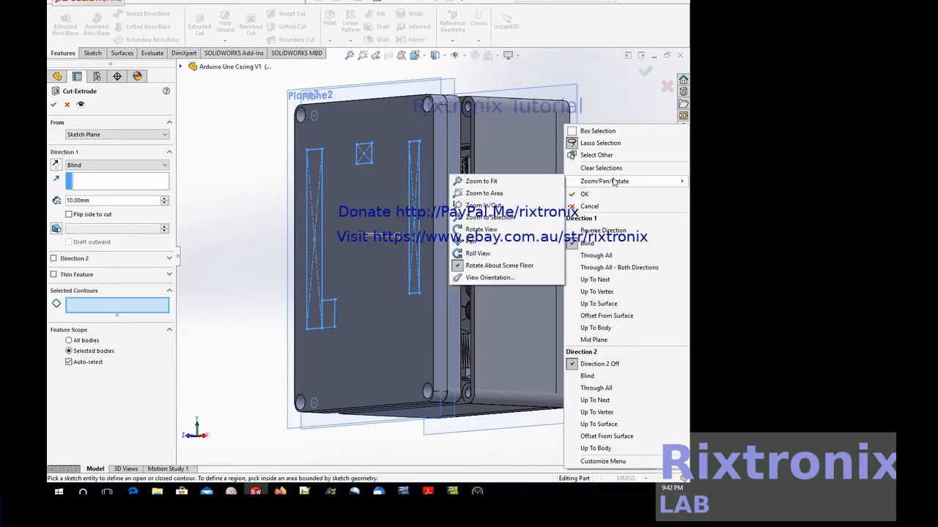
click(546, 230)
mouse_move(672, 205)
mouse_down()
mouse_move(641, 214)
mouse_move(661, 213)
mouse_move(670, 230)
mouse_move(653, 256)
mouse_move(610, 260)
mouse_move(613, 229)
mouse_up()
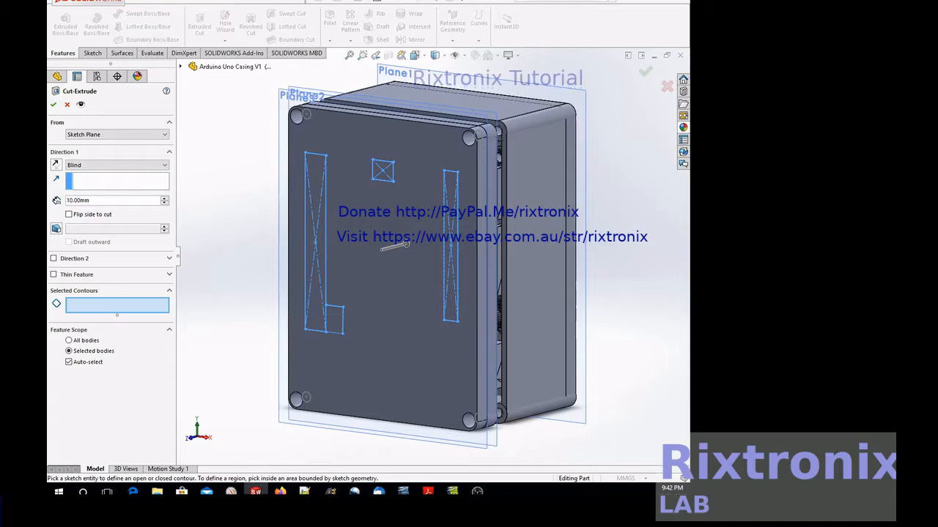
click(53, 105)
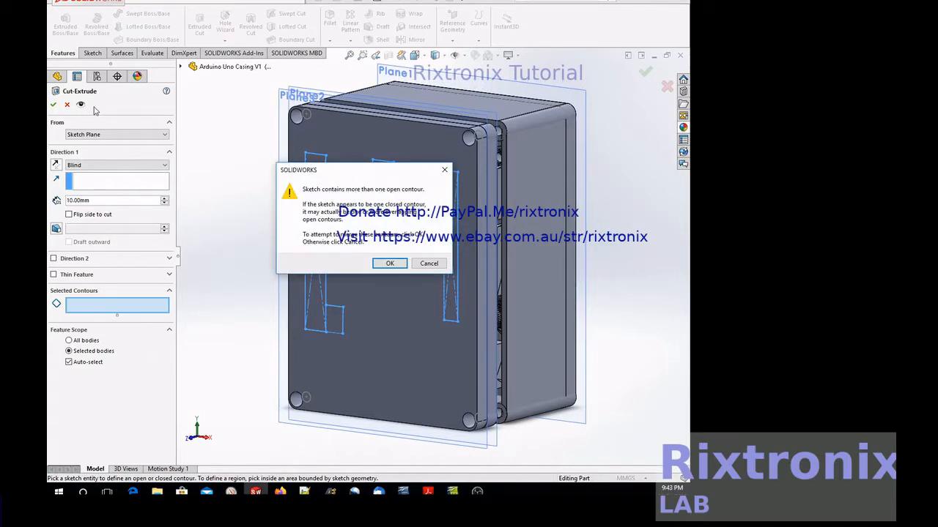
click(390, 265)
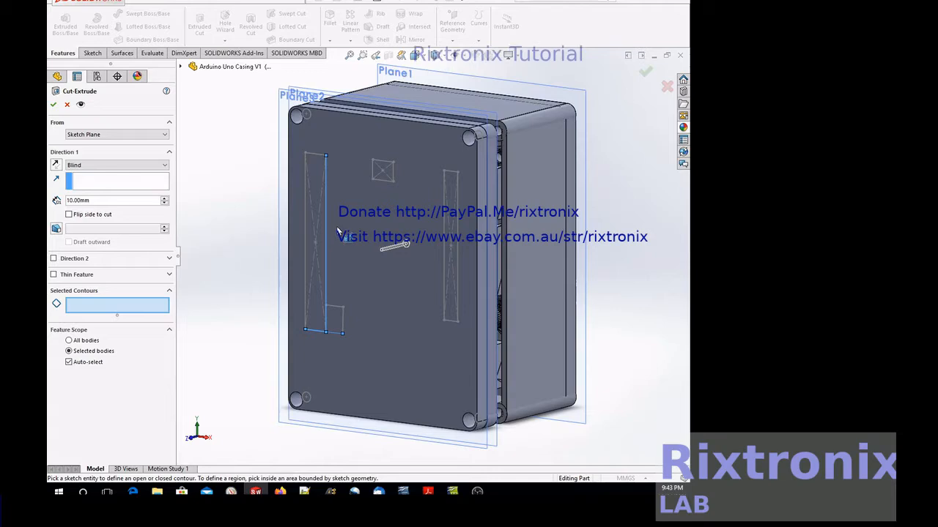
click(66, 104)
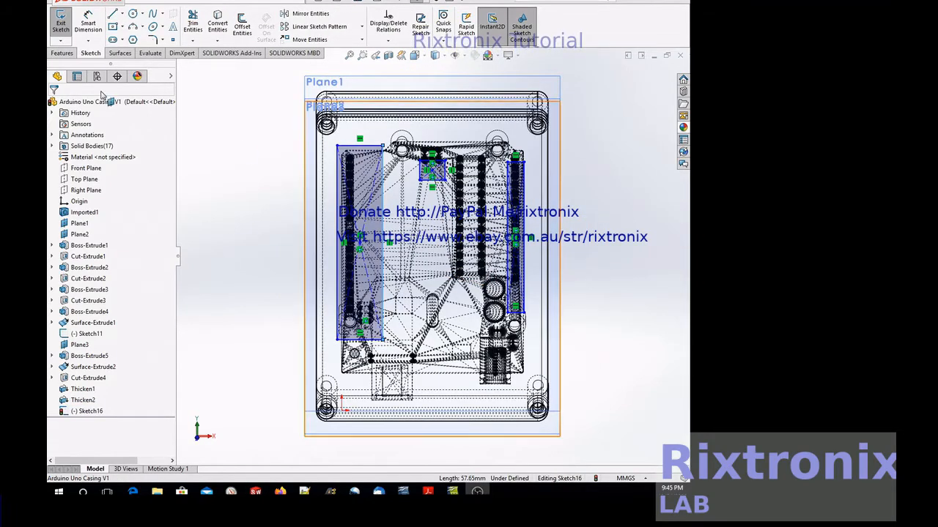
Step: Exit the sketch and cut Sketch16's header rectangles into the casing with a blind depth of 10 mm
click(58, 26)
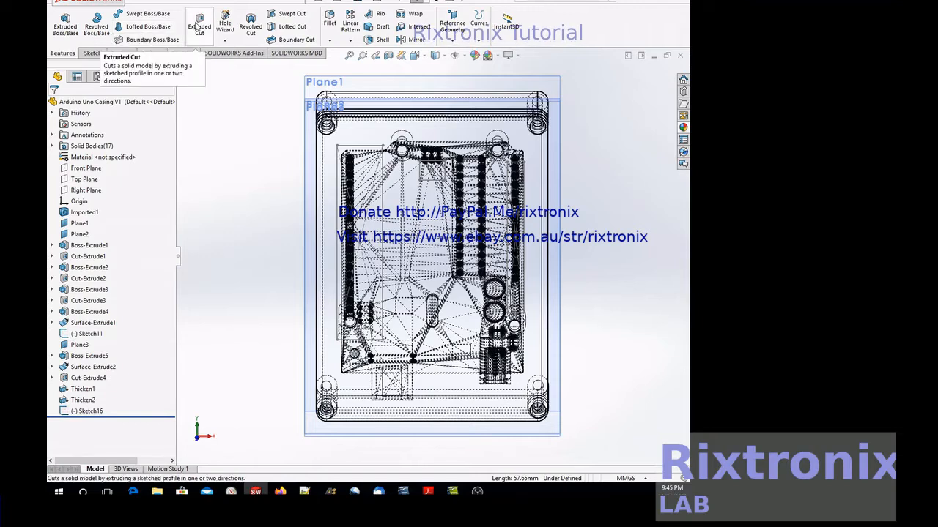
click(87, 411)
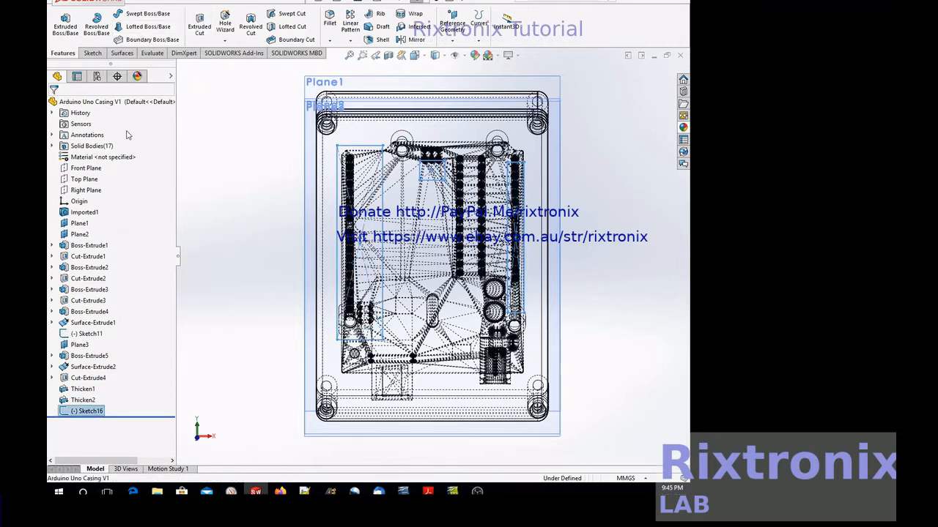
click(208, 32)
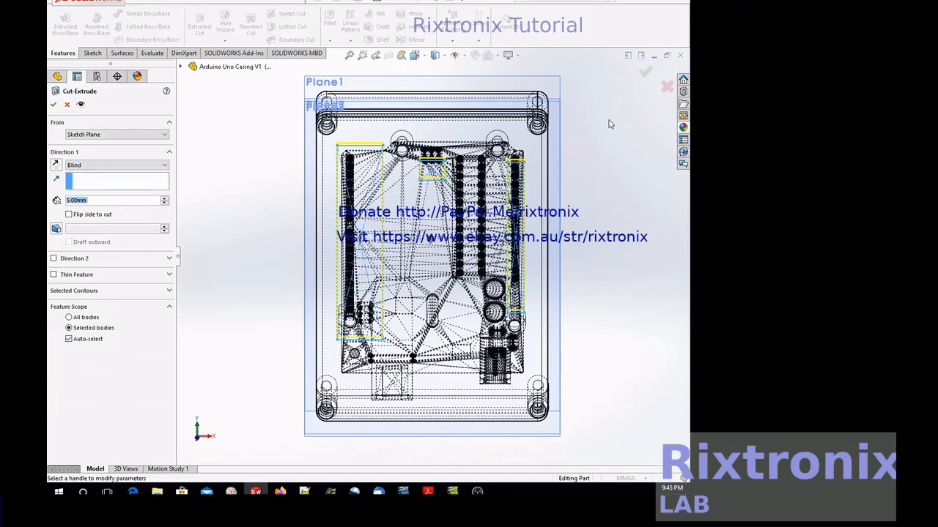
right_click(592, 140)
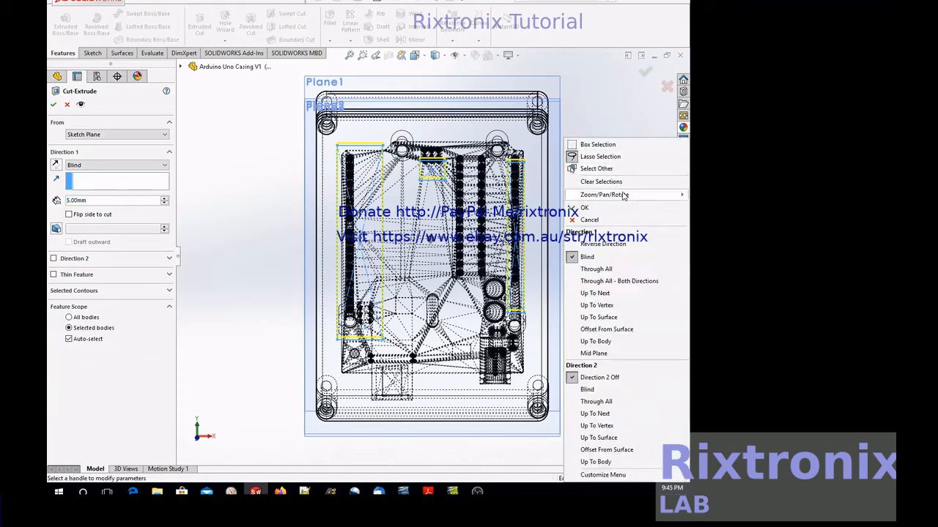
mouse_move(615, 202)
click(537, 243)
drag(584, 212, 286, 233)
drag(404, 233, 247, 224)
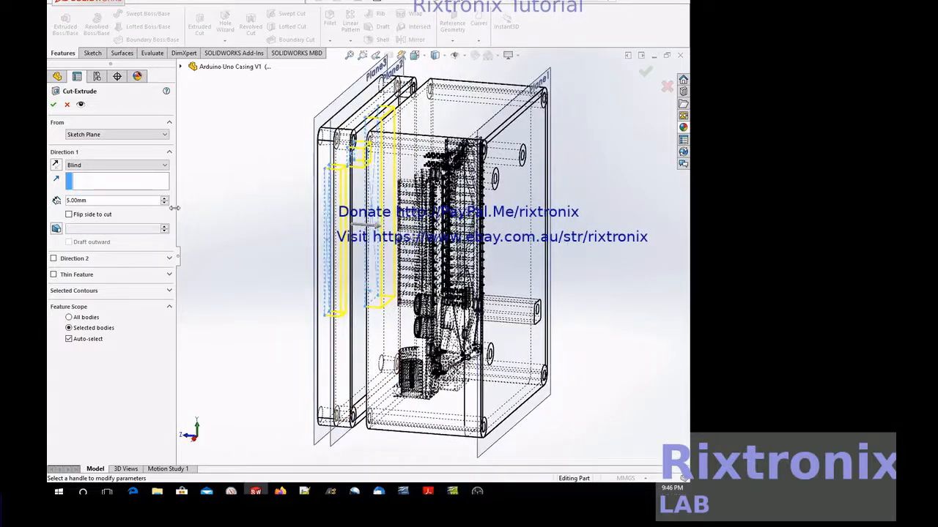
drag(164, 203, 239, 202)
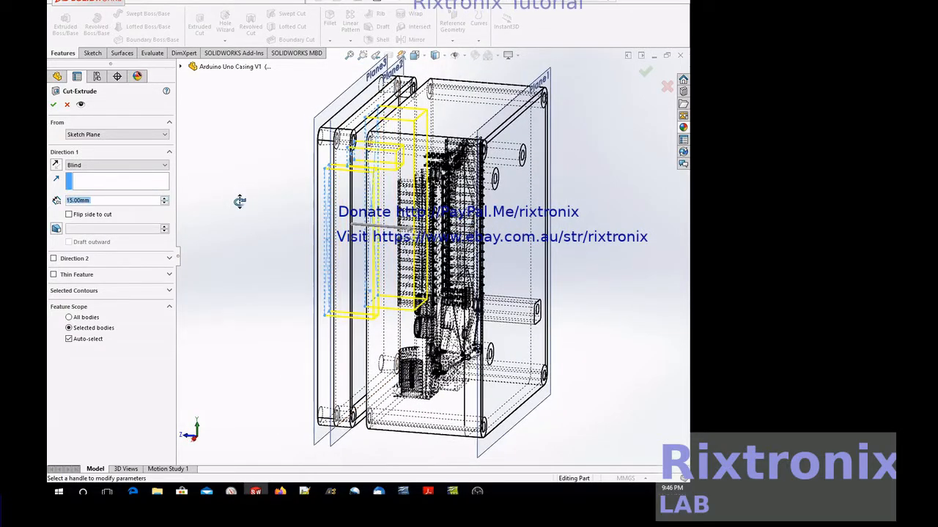
click(86, 200)
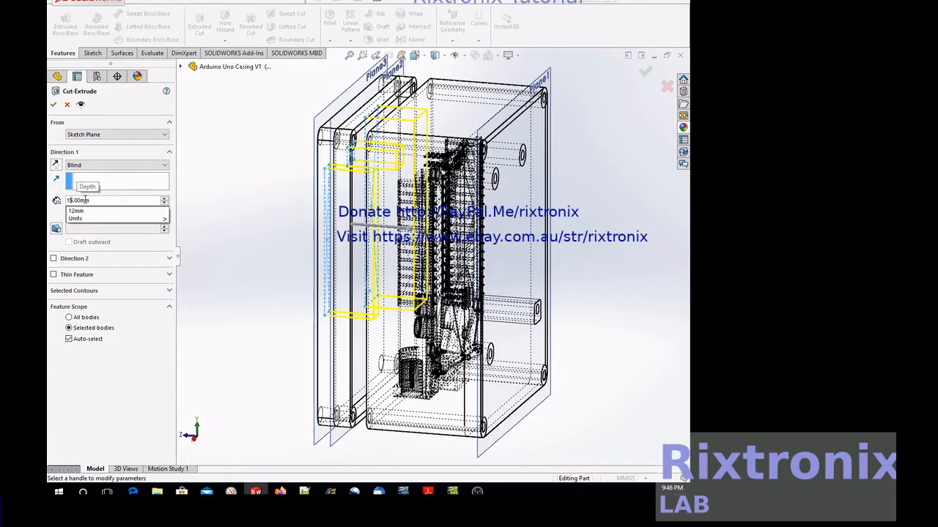
text(0)
click(249, 247)
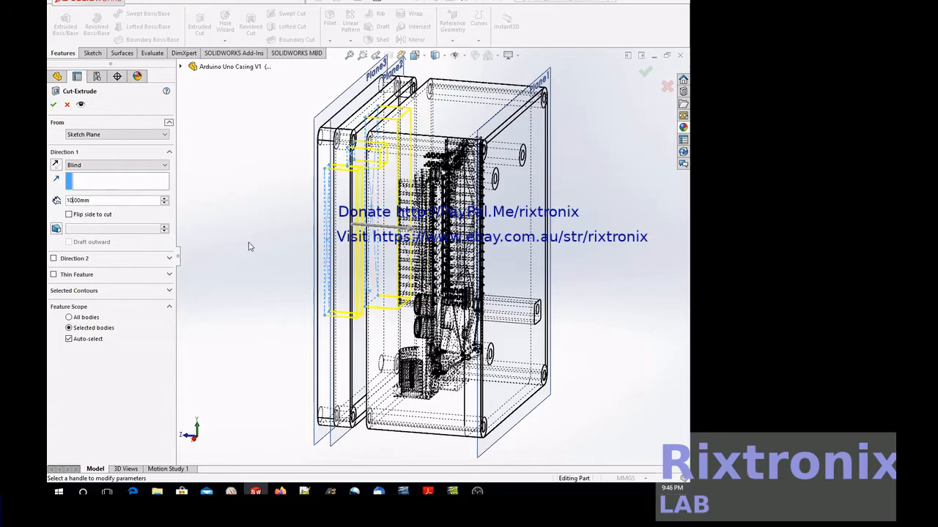
click(55, 104)
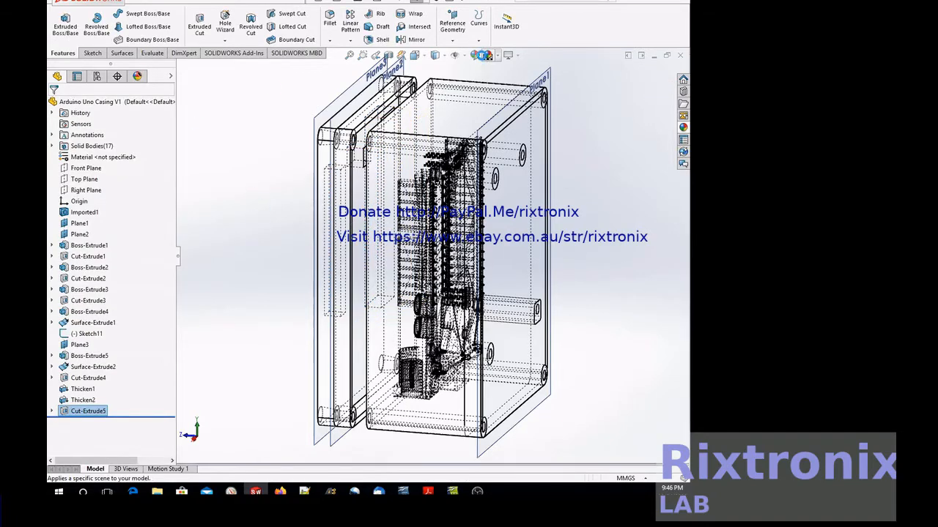
Step: Display the casing shaded and inspect the header openings in its front face
click(465, 58)
click(444, 56)
click(435, 83)
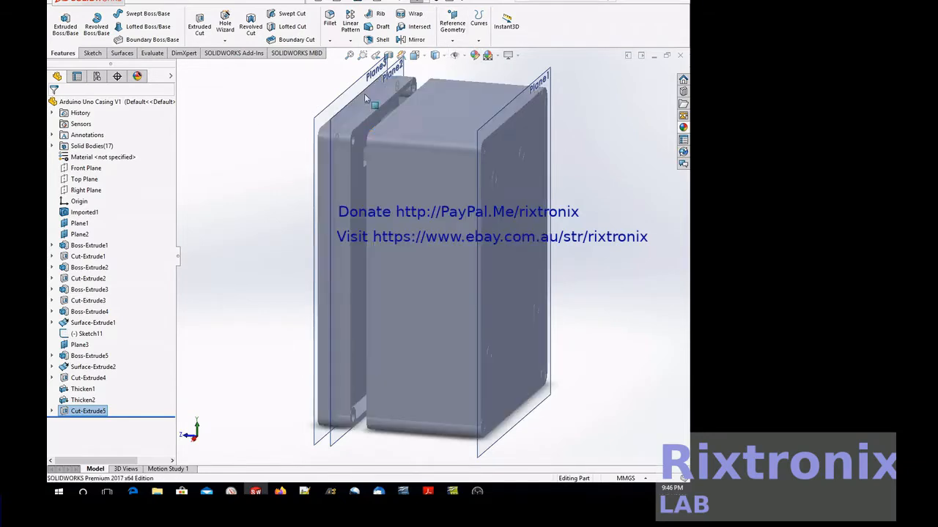
right_click(225, 141)
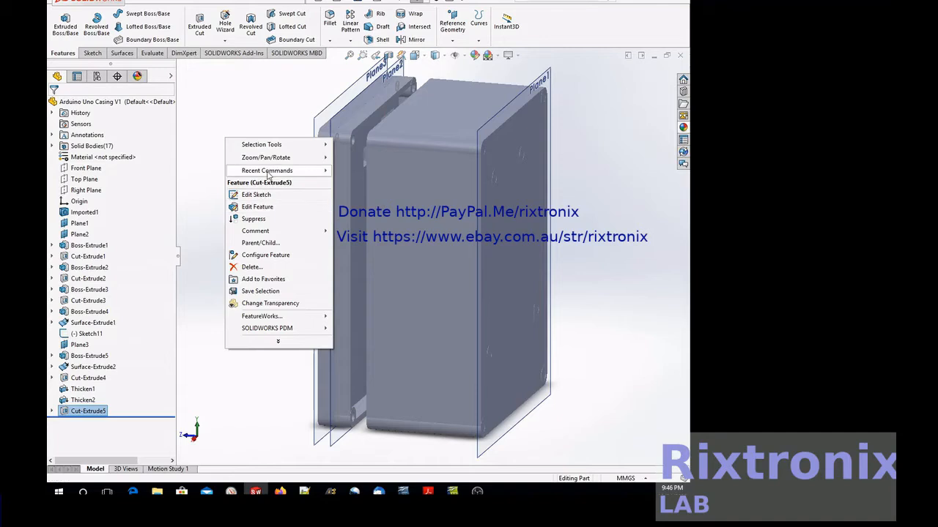
mouse_move(268, 172)
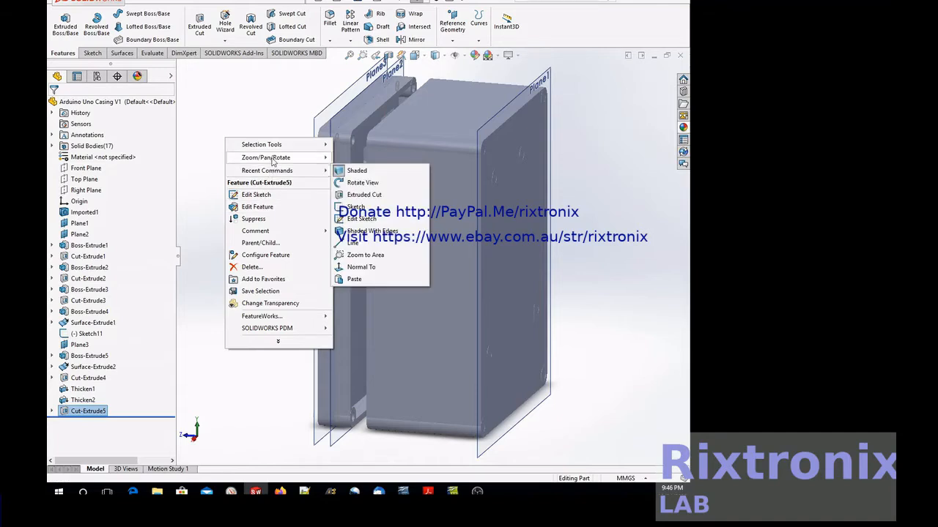
click(358, 206)
drag(189, 182, 280, 133)
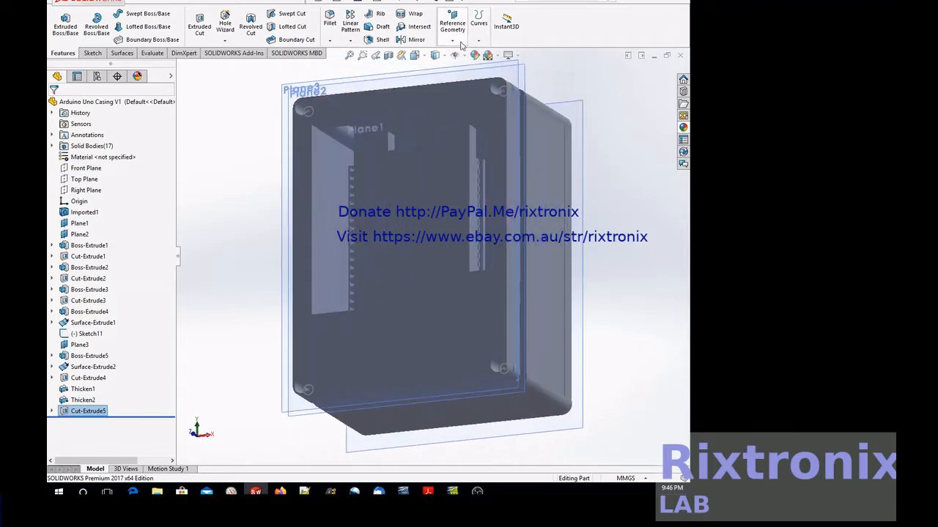
Step: Display the casing as wireframe and examine the header cuts above the board in the Bottom view
click(445, 58)
click(437, 129)
drag(624, 271, 494, 154)
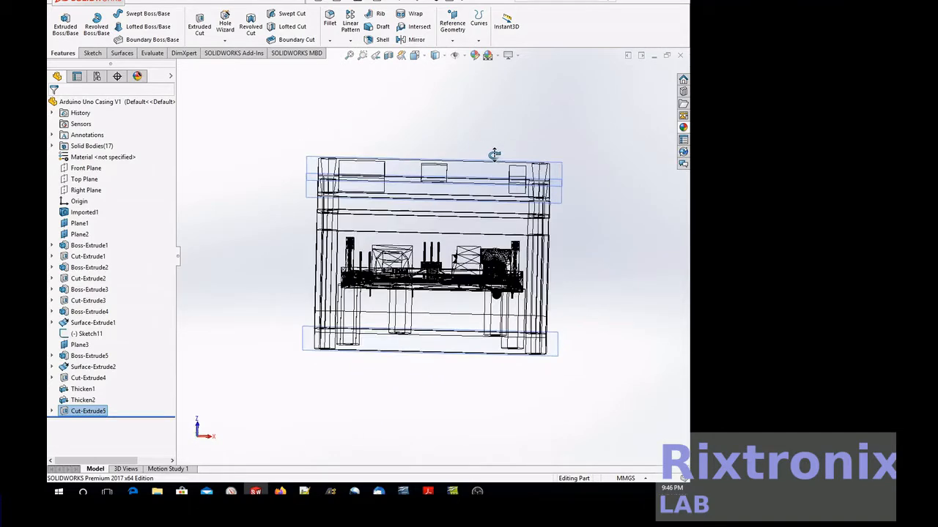
click(415, 55)
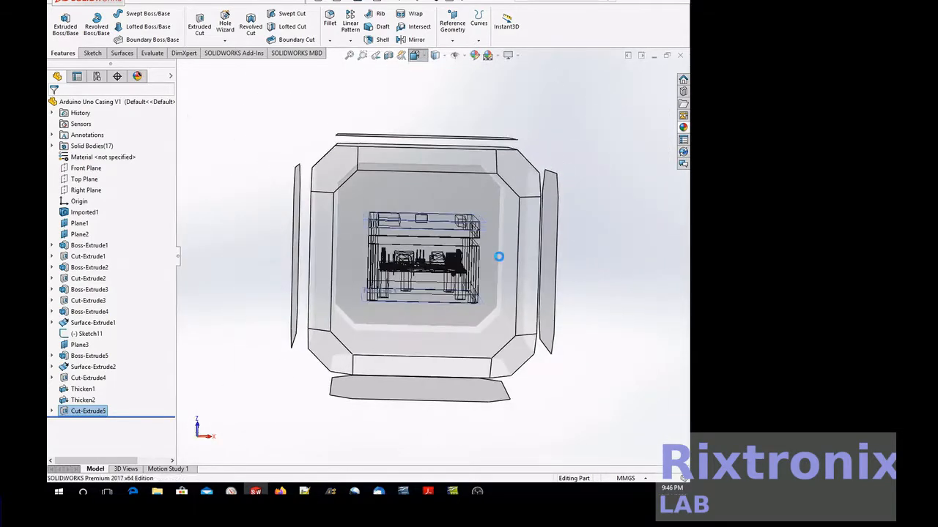
click(500, 259)
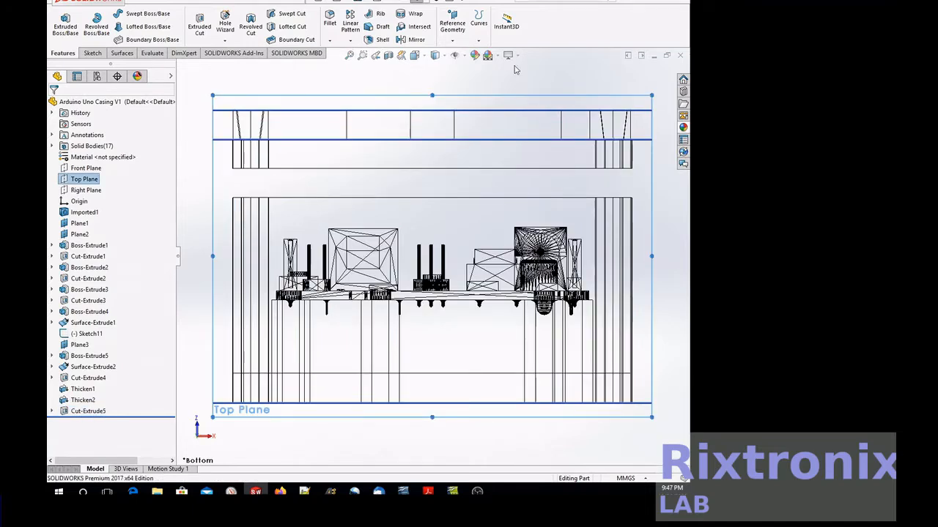
Step: Create a reference plane offset 10 mm from the Top Plane in the flipped direction, outside the casing's end wall
click(422, 61)
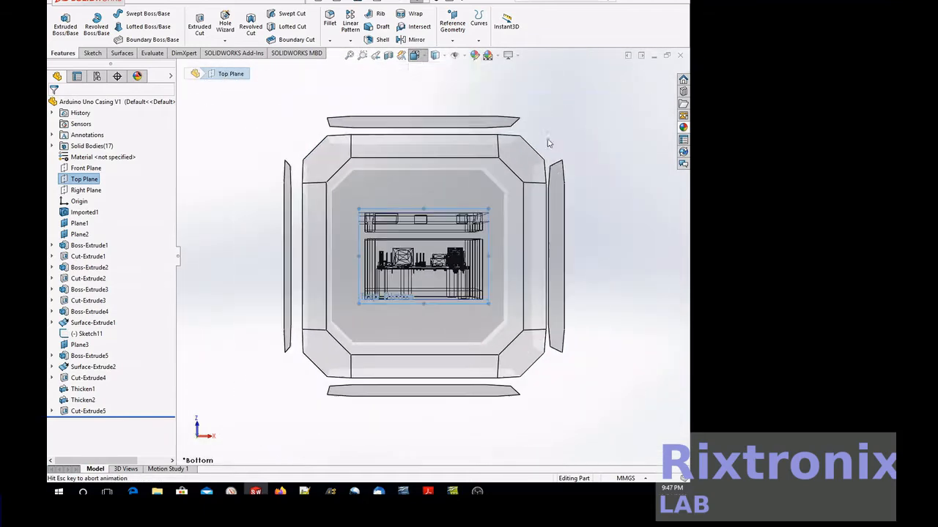
click(563, 213)
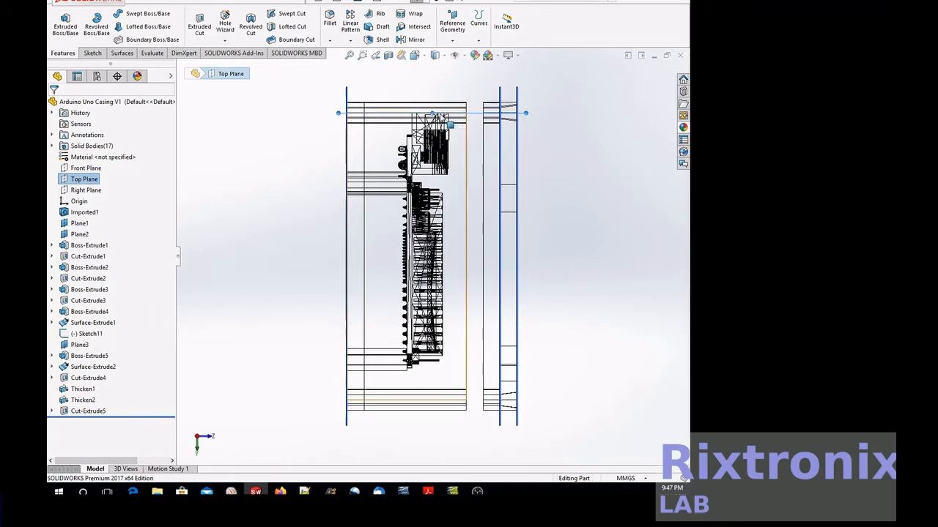
click(453, 35)
click(460, 53)
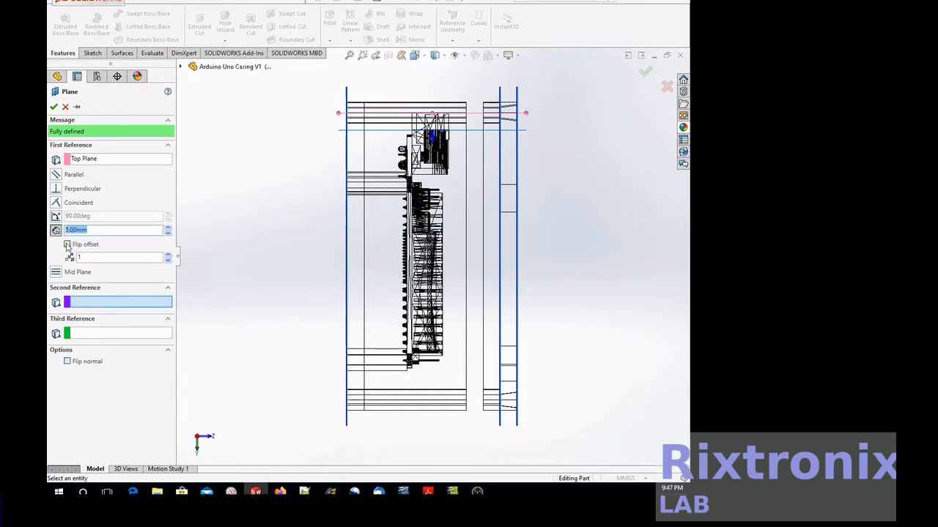
click(67, 246)
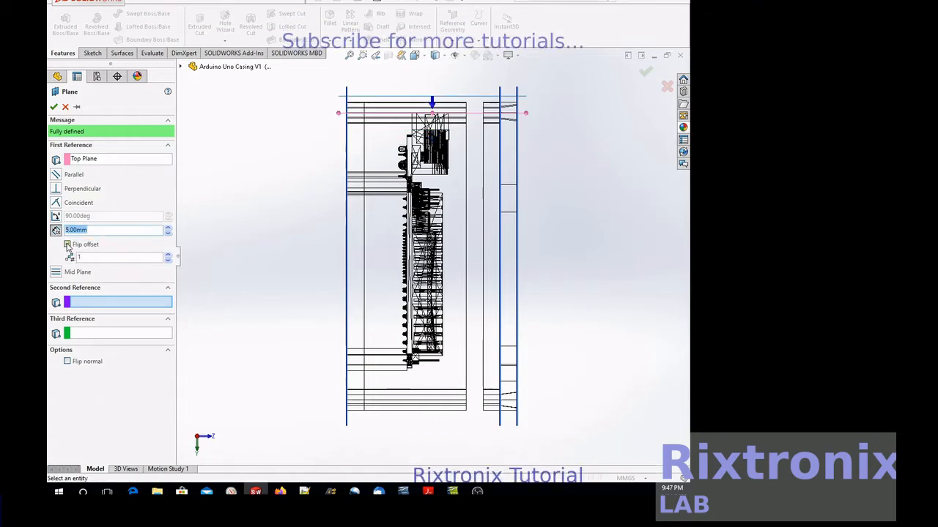
text(15)
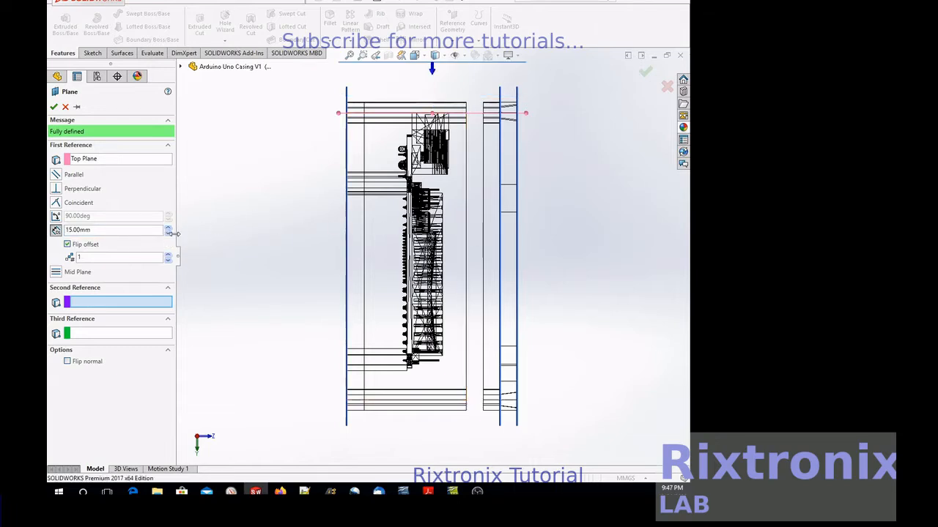
click(169, 233)
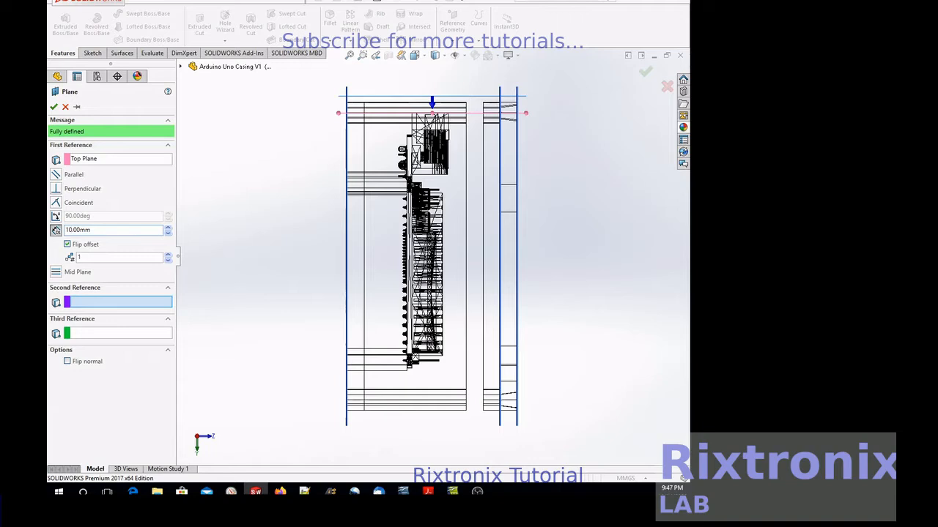
click(53, 109)
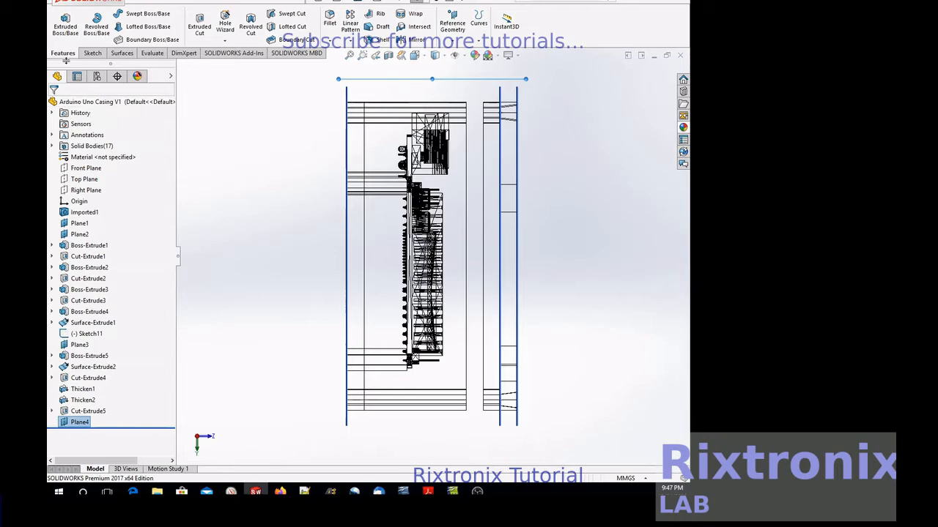
Step: Start a sketch on Plane4 and draw a center rectangle about 14.87 by 15.18 mm around the USB connector
right_click(80, 428)
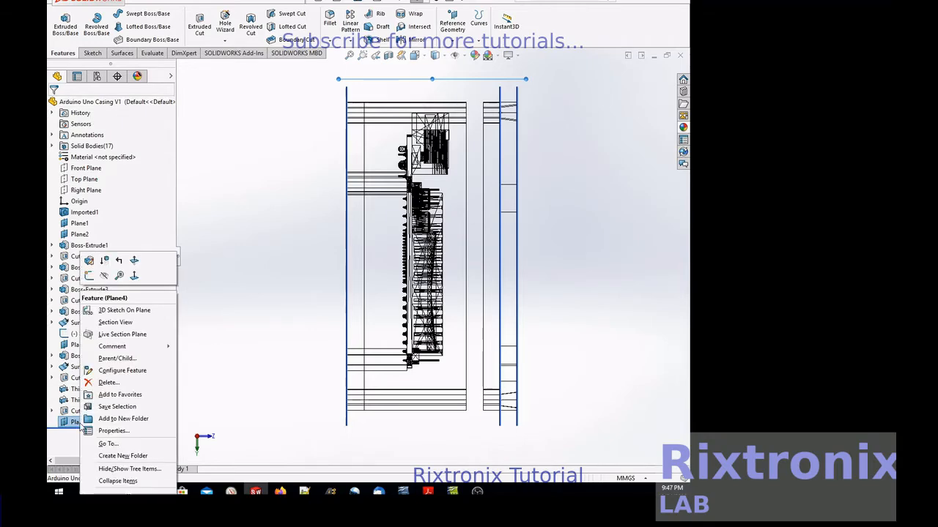
click(132, 276)
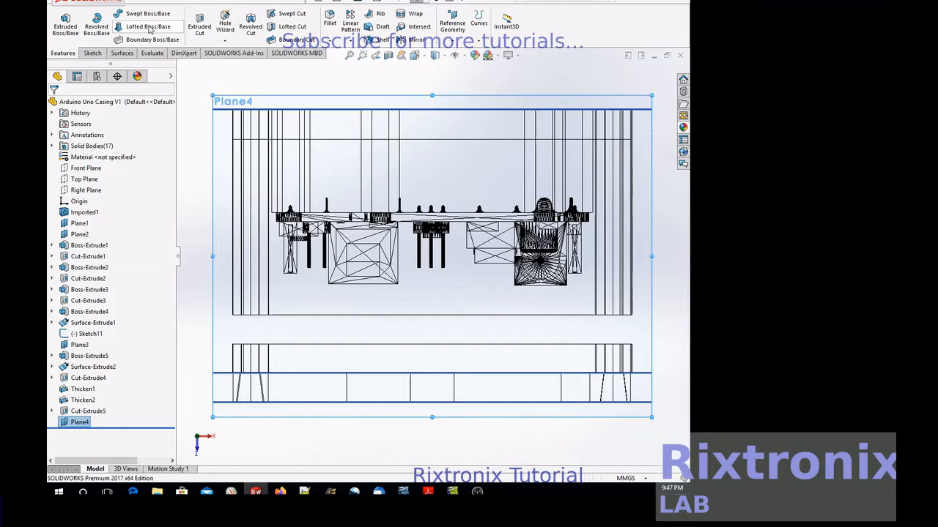
click(92, 53)
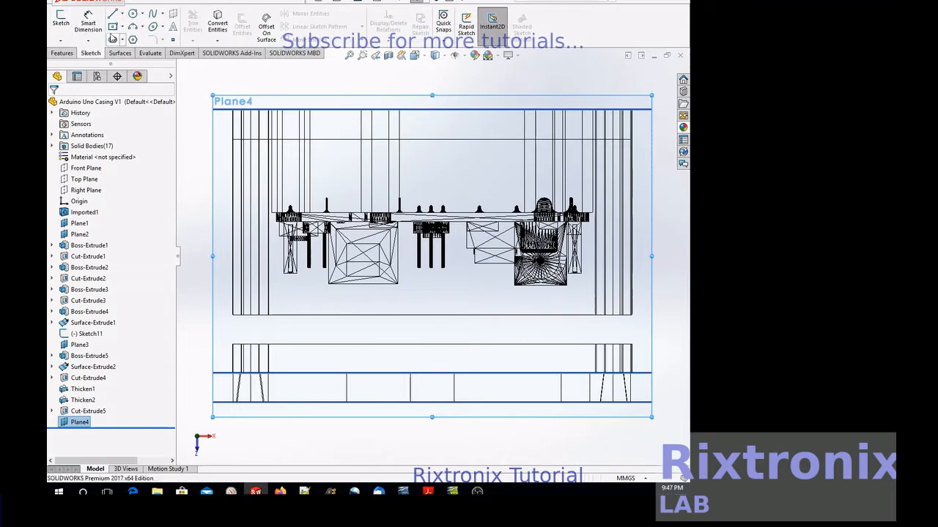
click(112, 31)
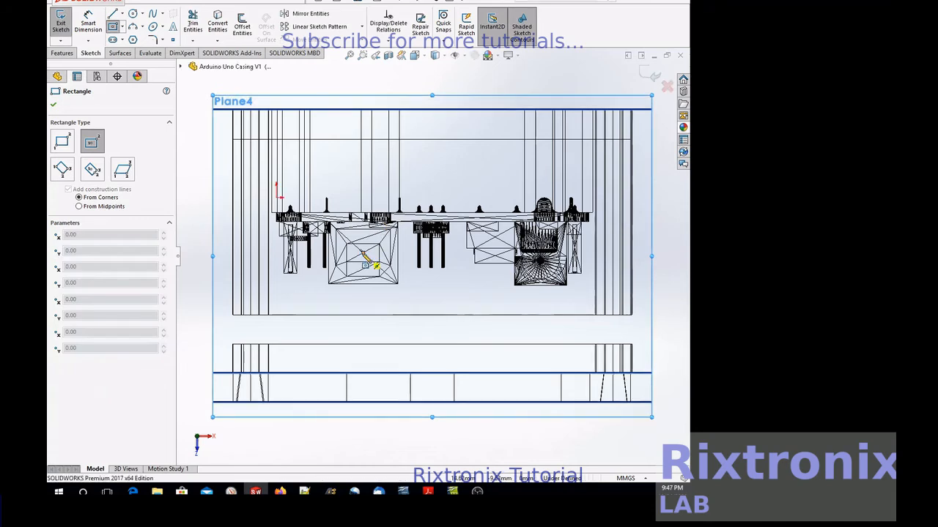
click(322, 210)
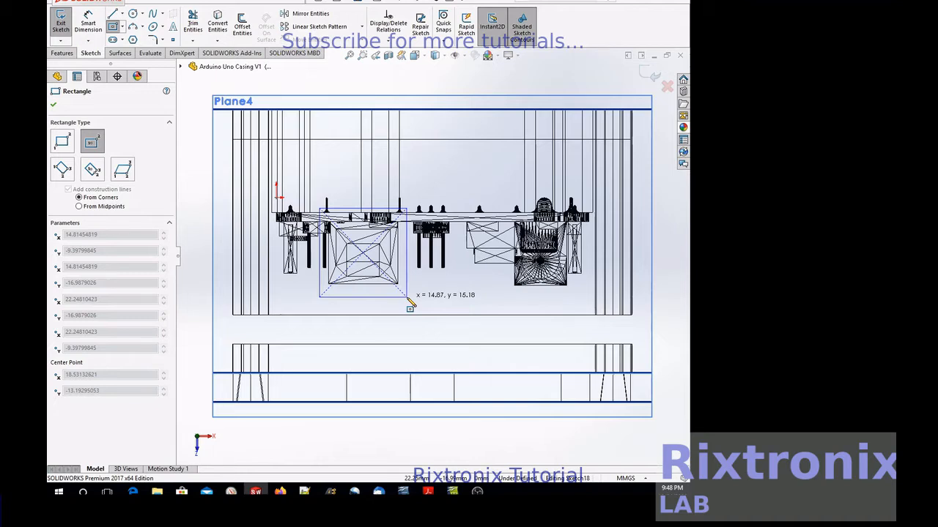
click(407, 296)
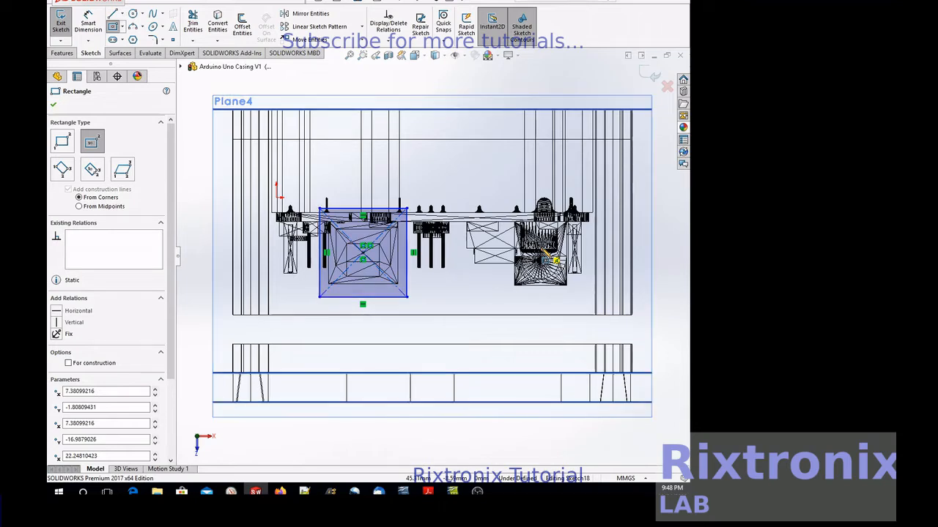
Step: Draw a second center rectangle about 11.08 by 16.45 mm around the power jack and exit the sketch
click(561, 260)
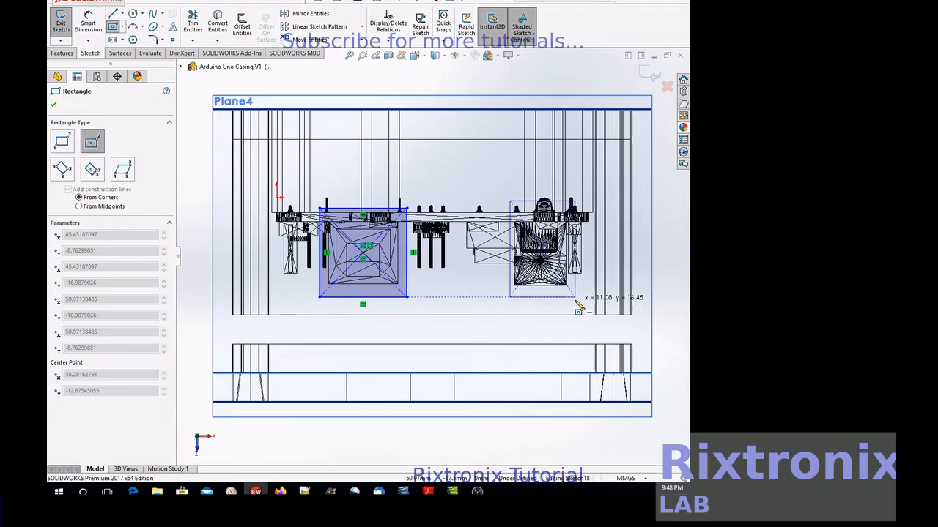
click(576, 299)
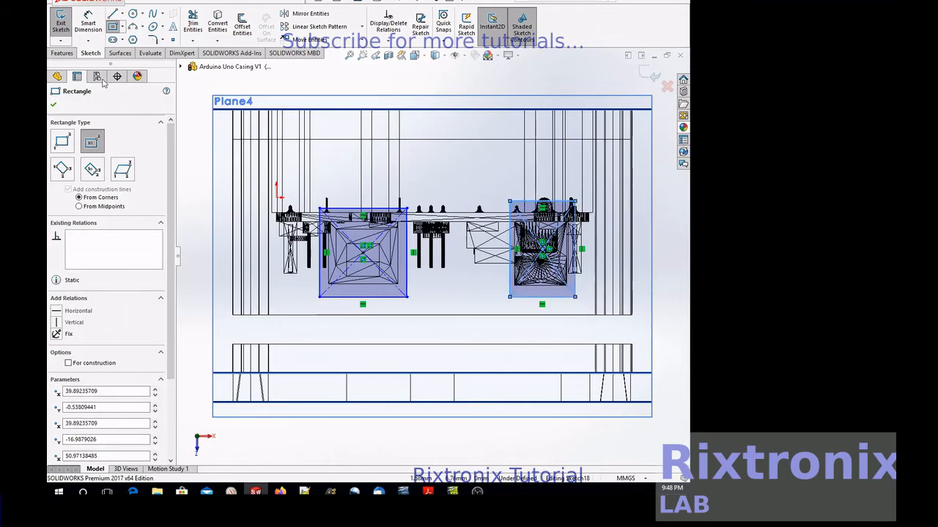
click(61, 22)
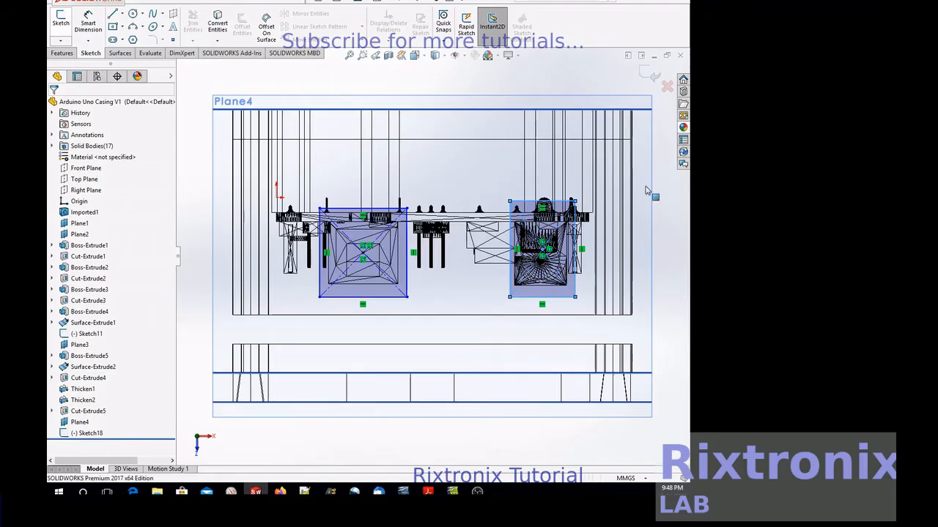
Step: Select the new connector sketch, Sketch18, and save the casing part
right_click(667, 206)
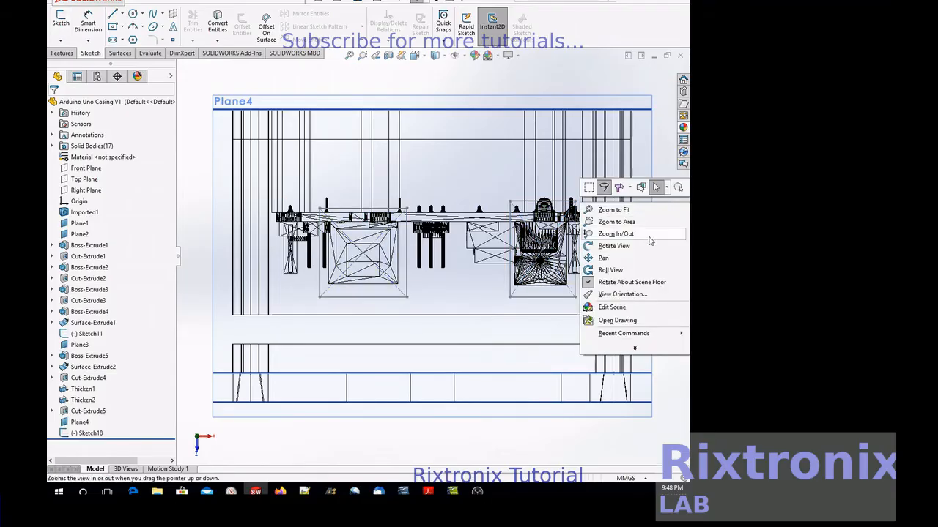
click(663, 243)
drag(665, 242, 583, 228)
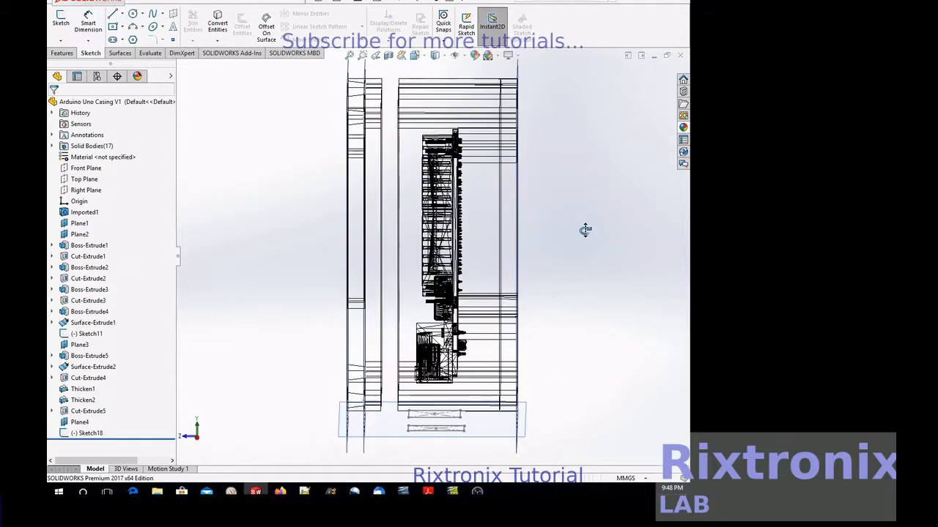
click(86, 433)
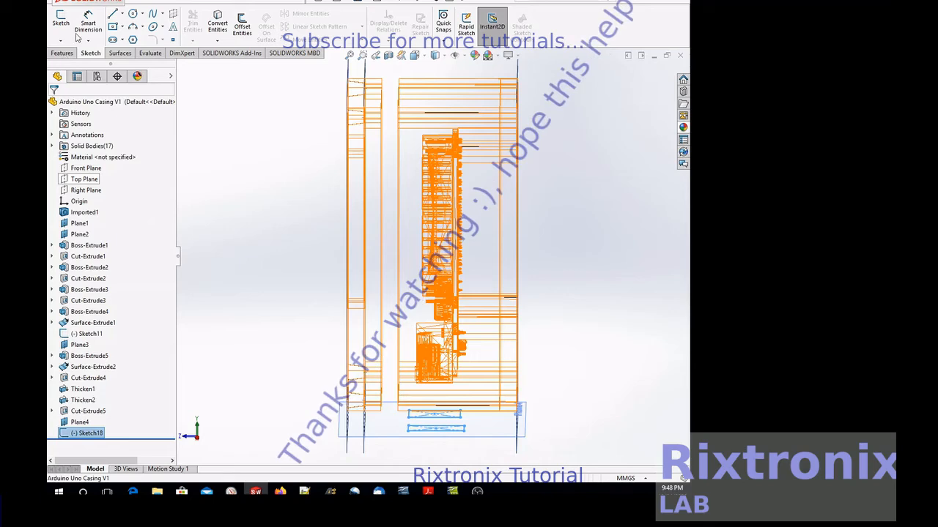
click(62, 53)
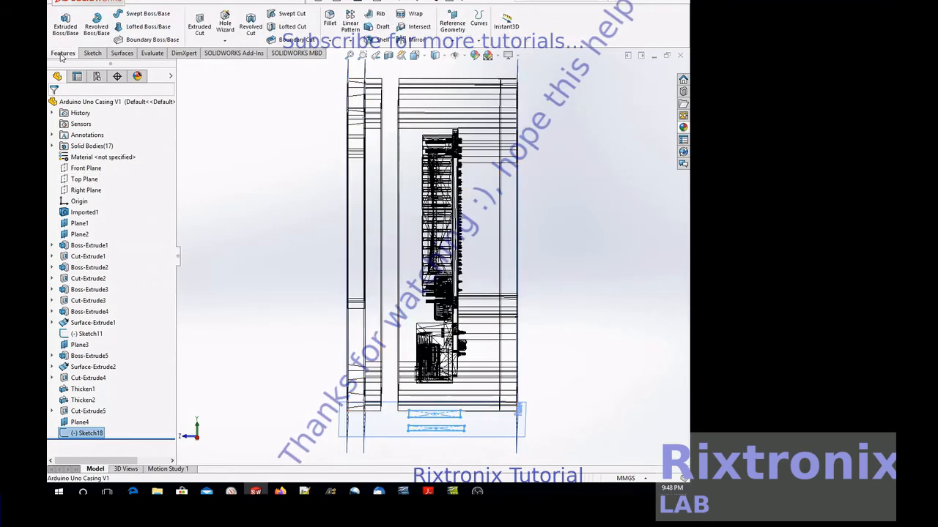
click(144, 6)
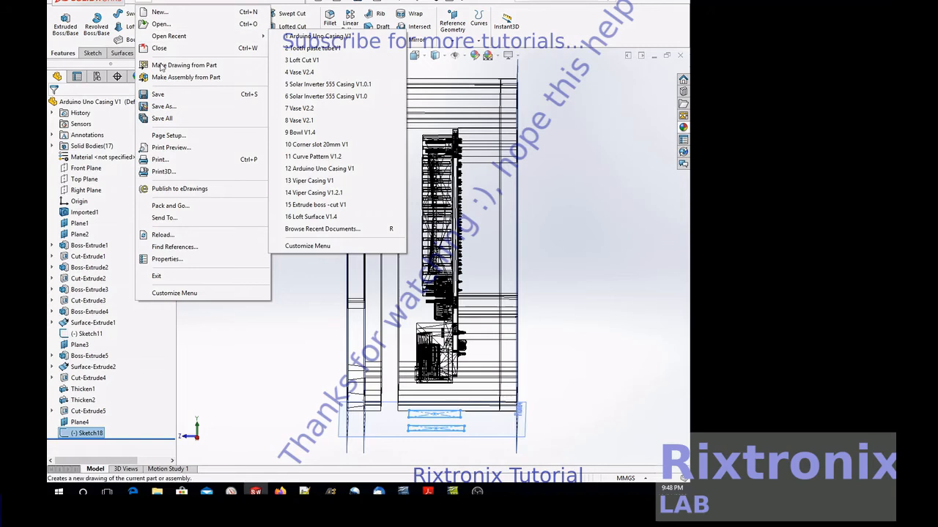
click(235, 94)
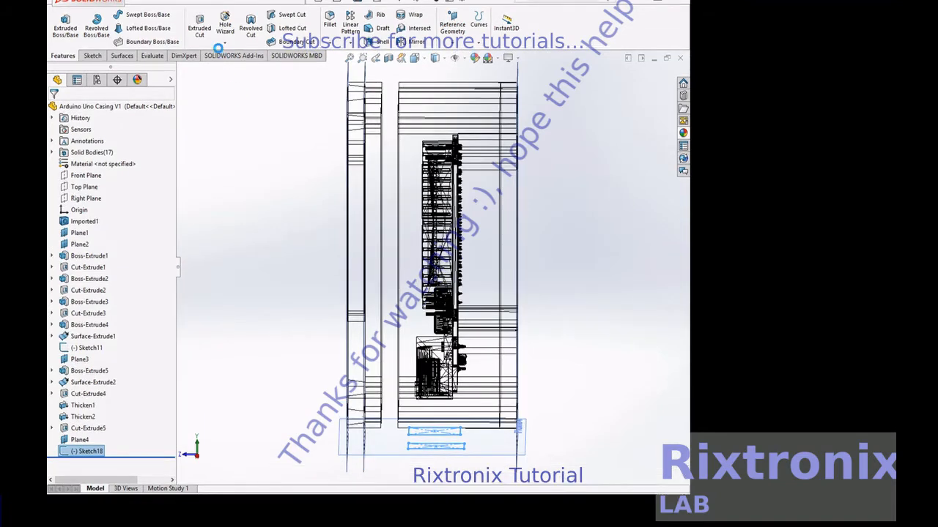
Step: Cut Sketch18's two rectangles into the casing's end wall with a blind depth of 10 mm in the reversed direction
click(200, 29)
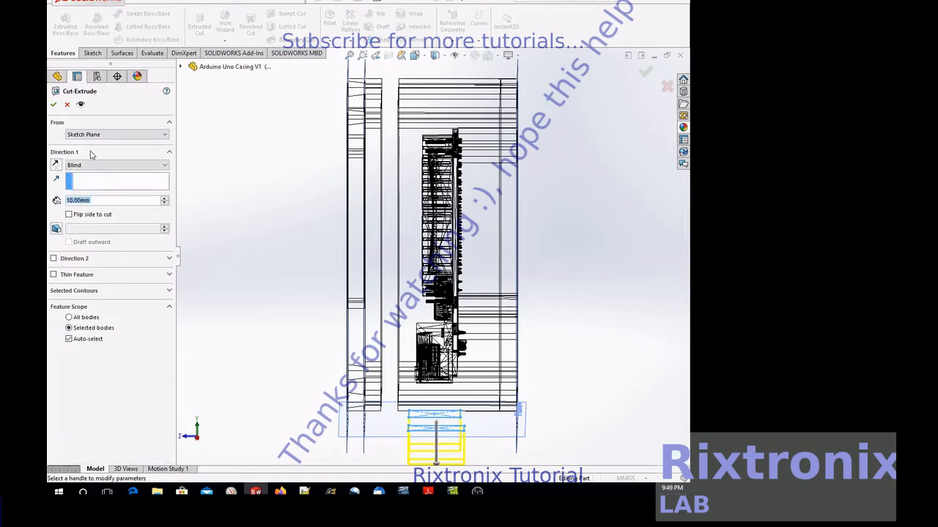
click(56, 165)
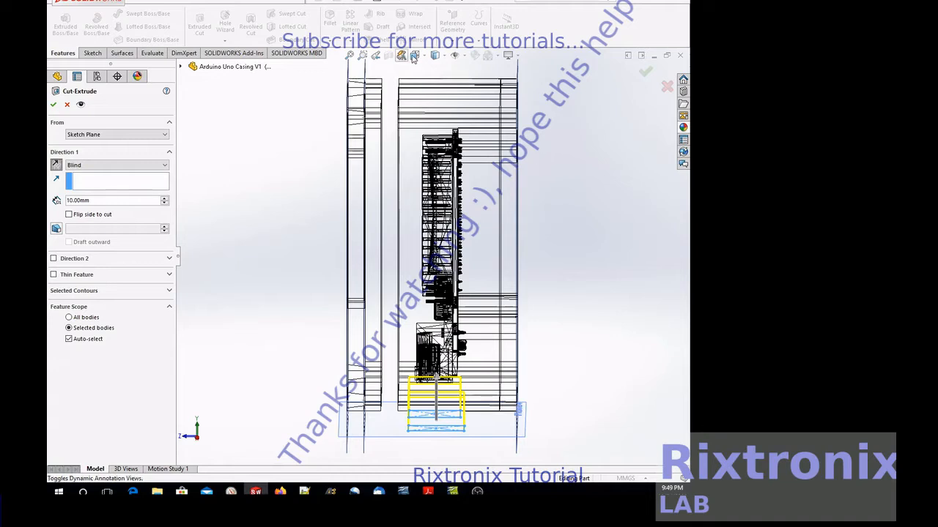
click(362, 56)
drag(397, 334, 442, 405)
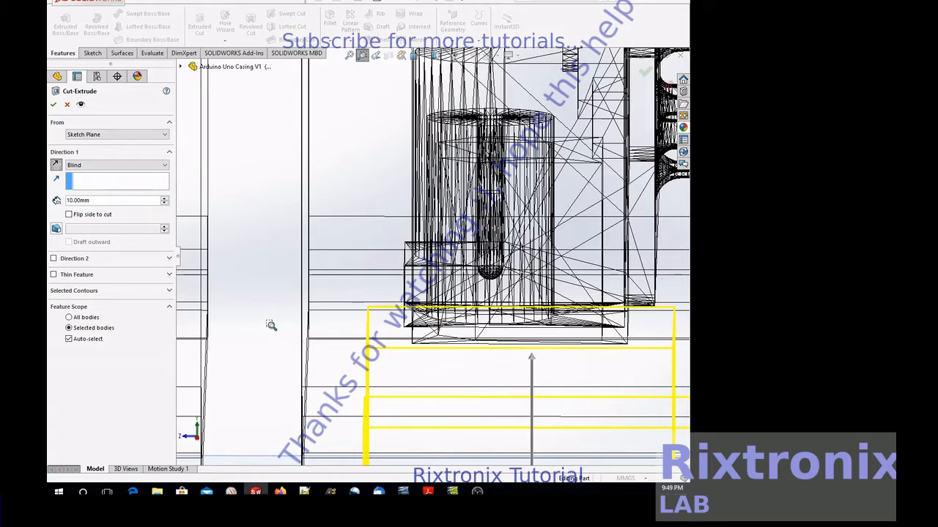
key(Escape)
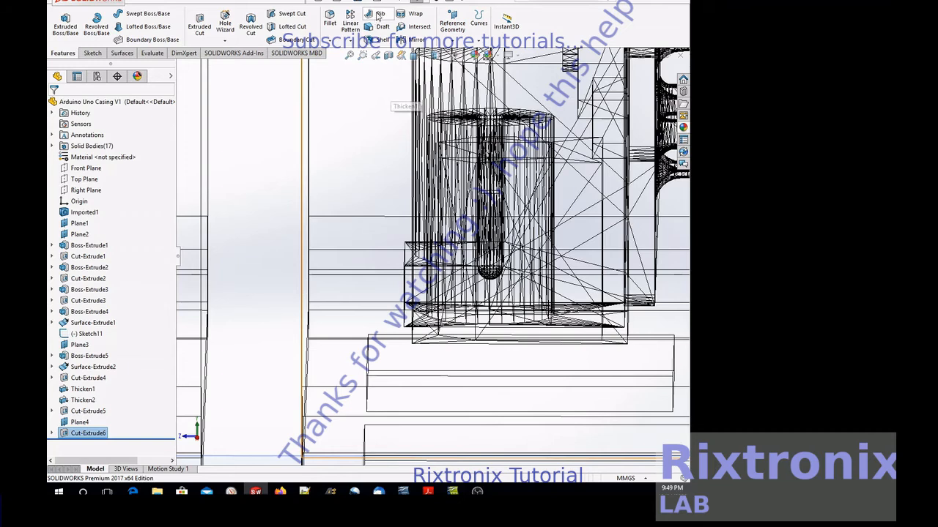
Step: Display the casing shaded and inspect its end wall around the new connector cuts
click(438, 56)
click(436, 84)
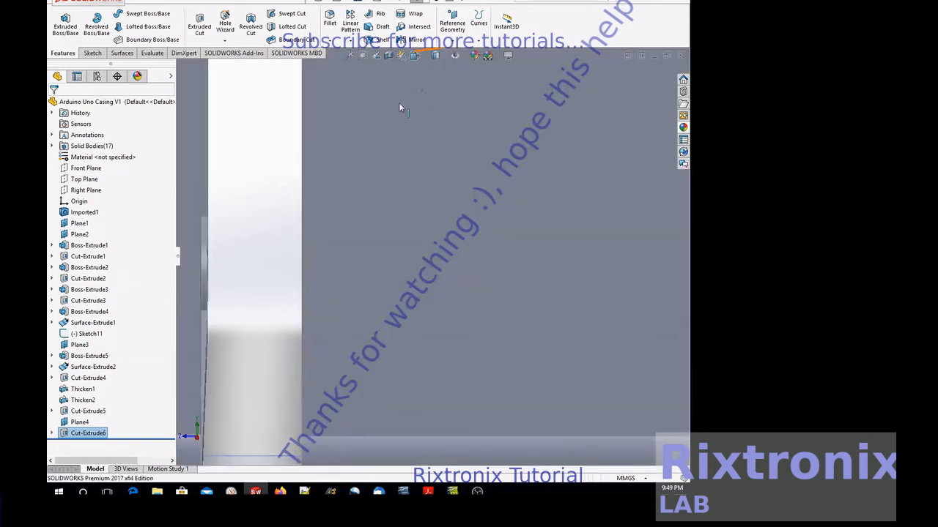
right_click(268, 216)
mouse_move(289, 233)
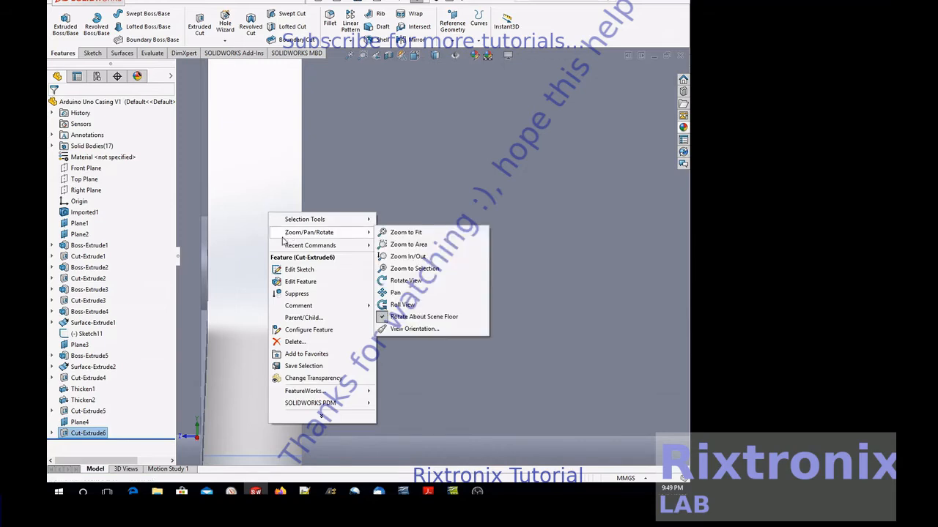
click(388, 275)
drag(272, 270, 414, 117)
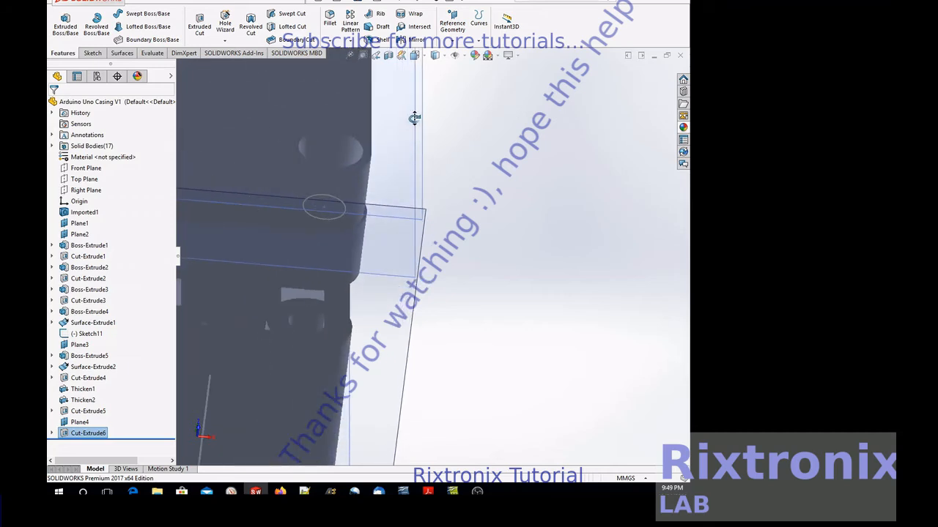
Step: Show the casing shaded with edges from the Bottom view and inspect the USB, power jack and header openings
click(427, 59)
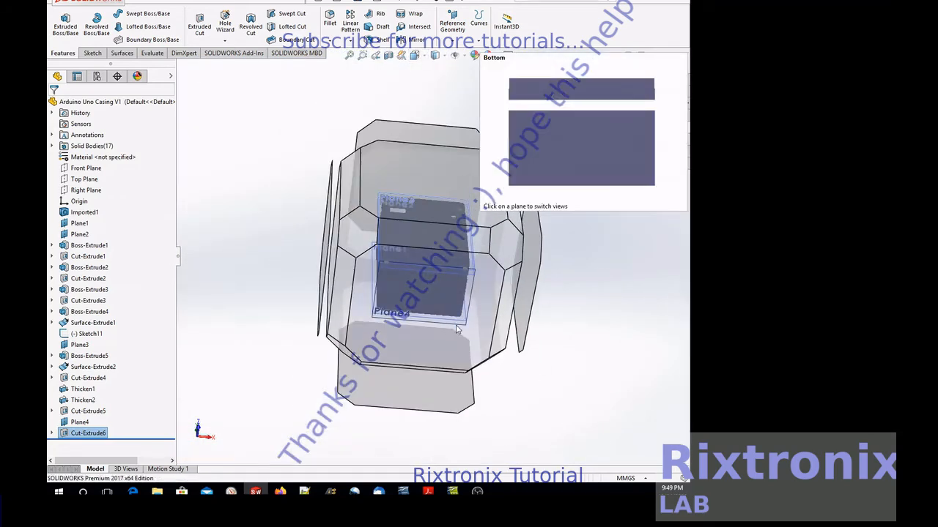
click(451, 359)
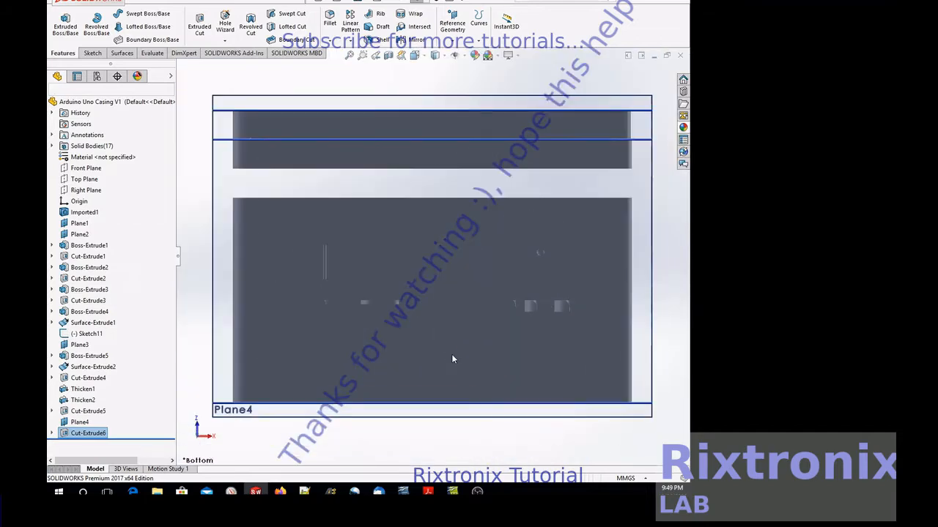
click(435, 55)
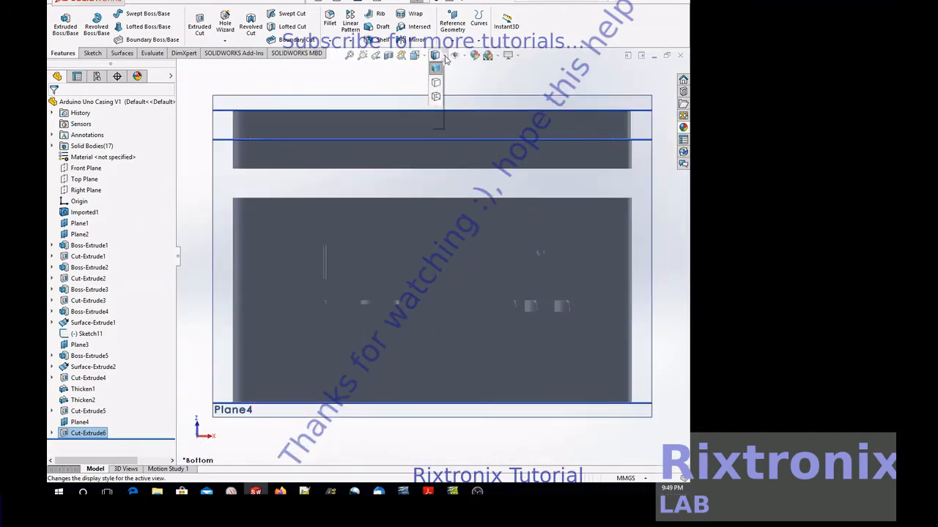
click(440, 72)
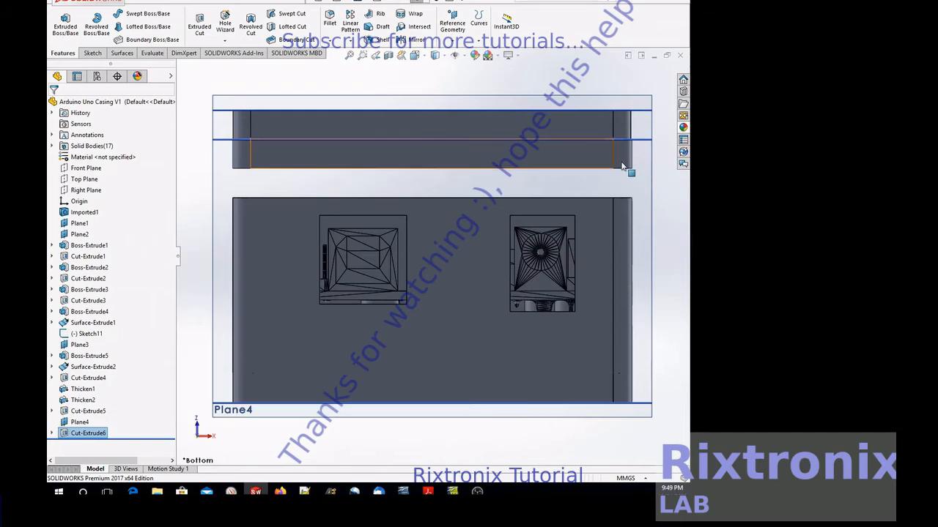
right_click(658, 190)
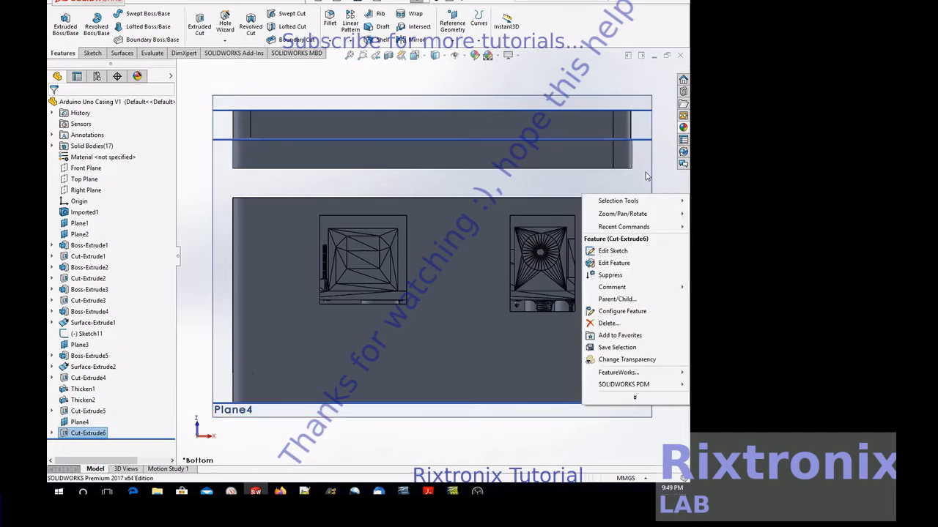
mouse_move(657, 214)
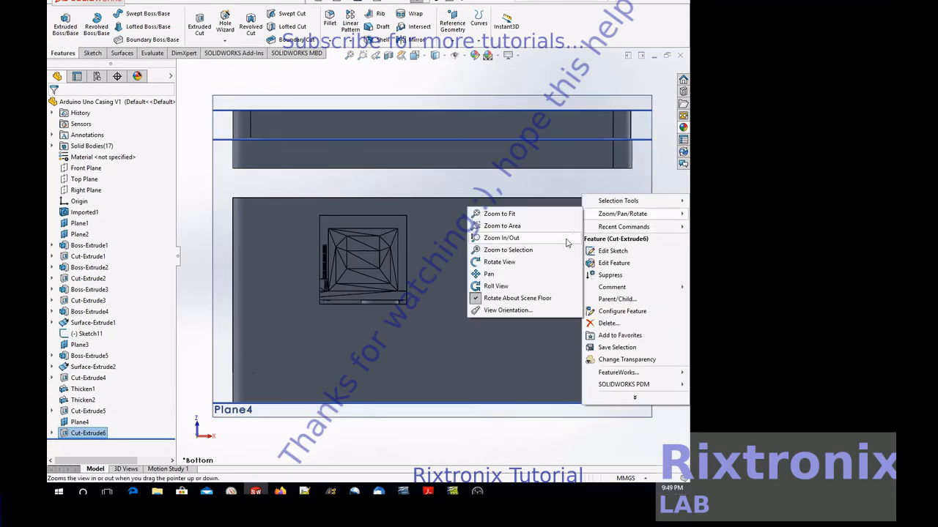
click(551, 263)
drag(551, 262, 634, 354)
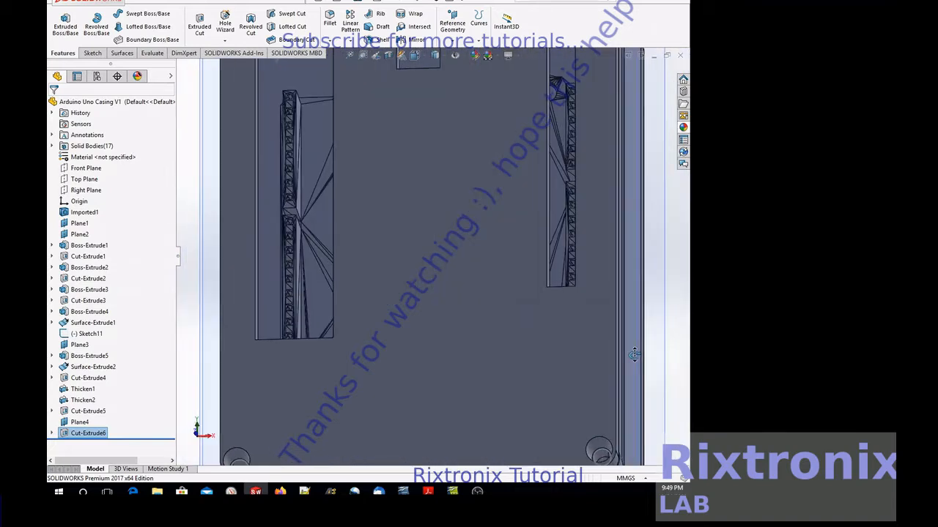
Step: Display the casing as wireframe from the Top view and examine how the board's connectors line up with the cuts
click(424, 62)
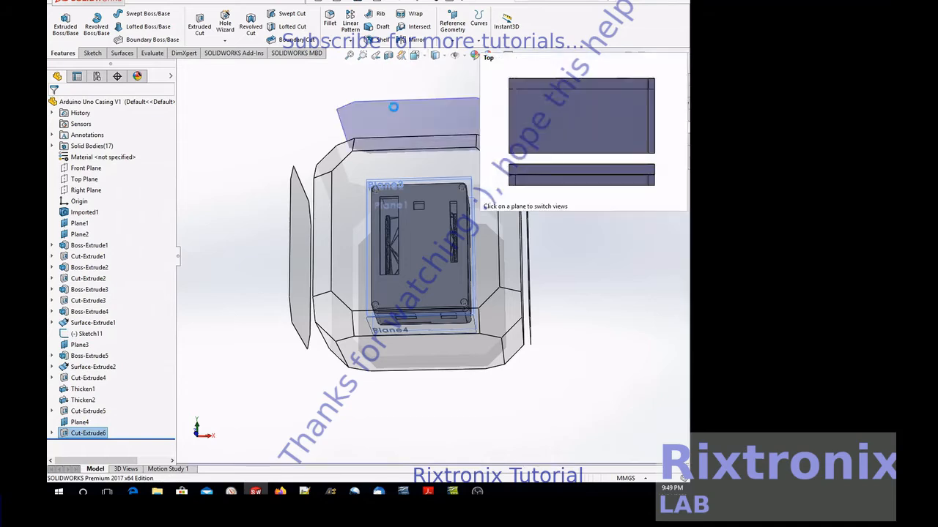
click(393, 106)
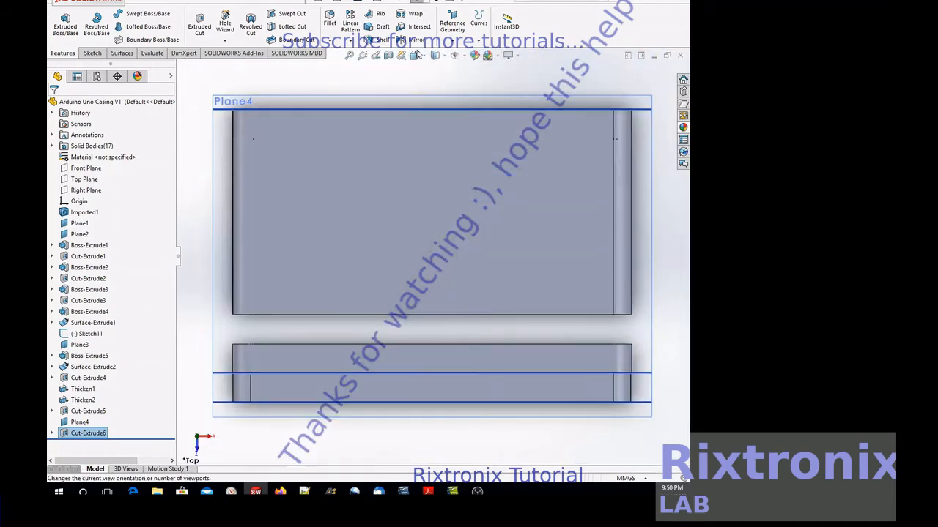
click(435, 56)
click(436, 125)
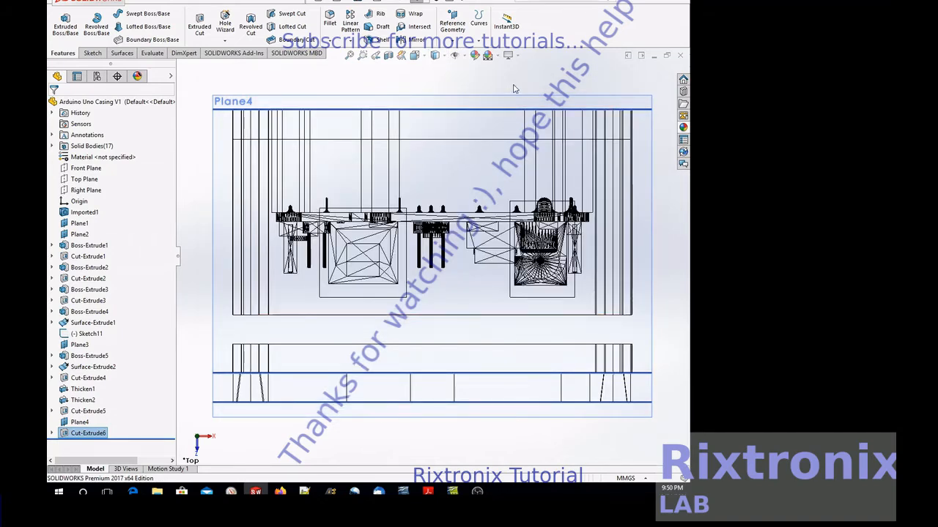
mouse_move(564, 94)
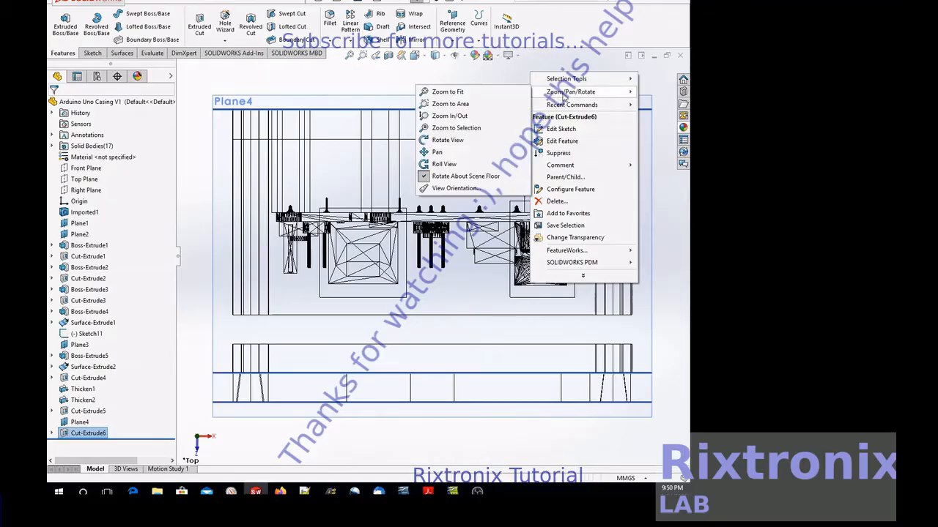
click(492, 140)
drag(490, 136, 518, 76)
middle_drag(517, 75, 489, 3)
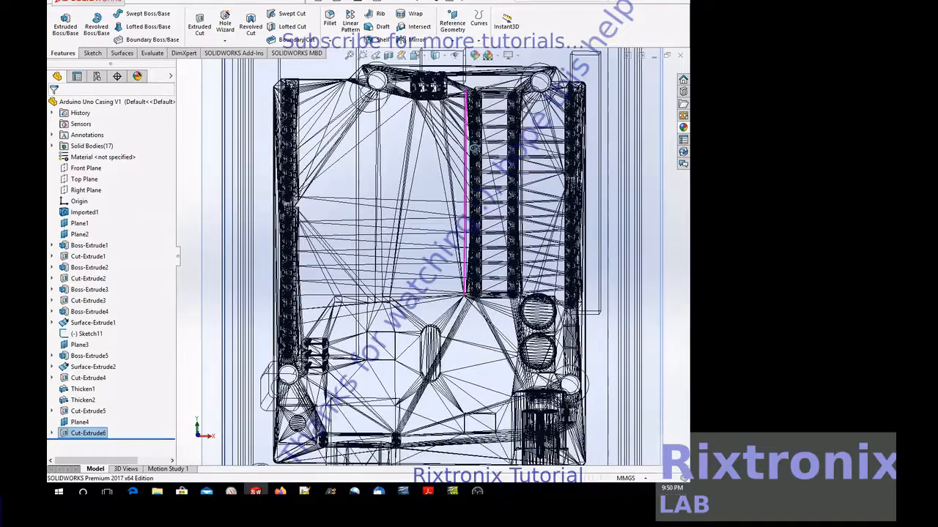
middle_drag(445, 224, 440, 243)
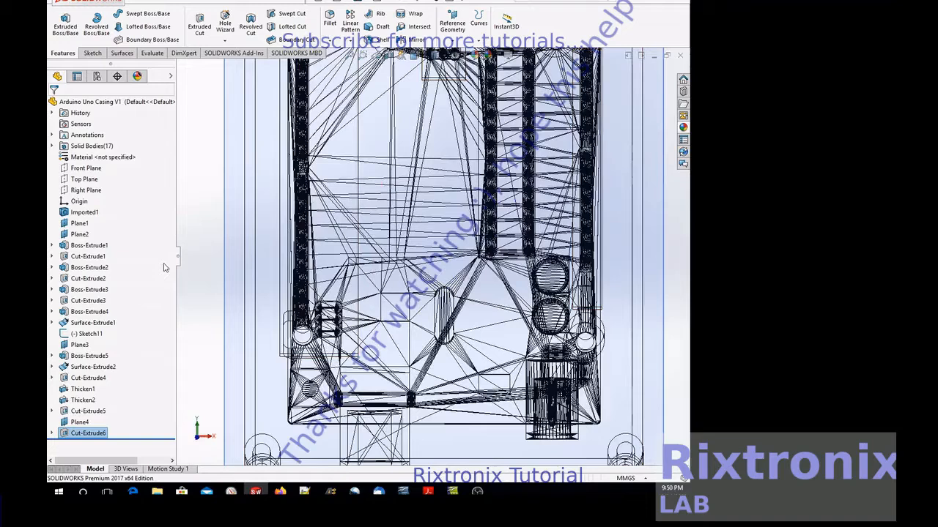
Step: Sketch a centre rectangle about 7.4 by 8 mm on Plane2, centred on the board's round reset button, and close the sketch
click(80, 234)
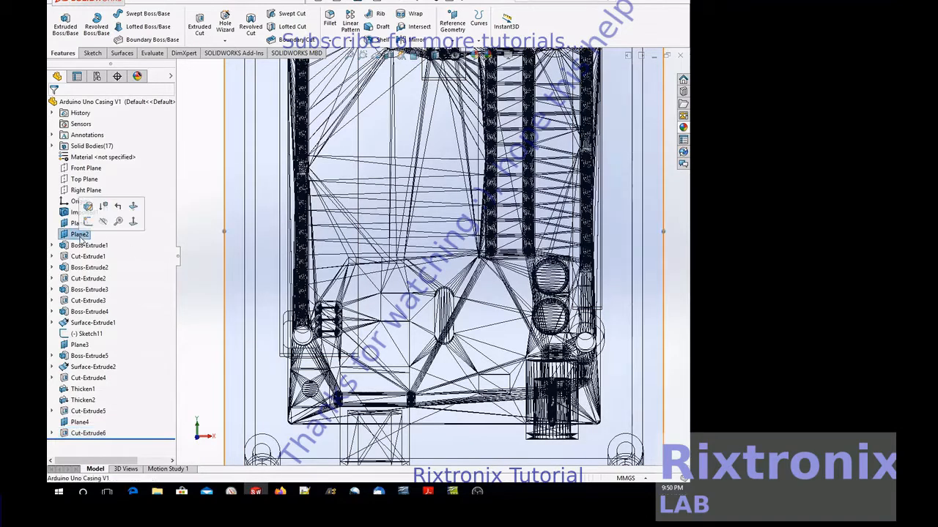
click(137, 229)
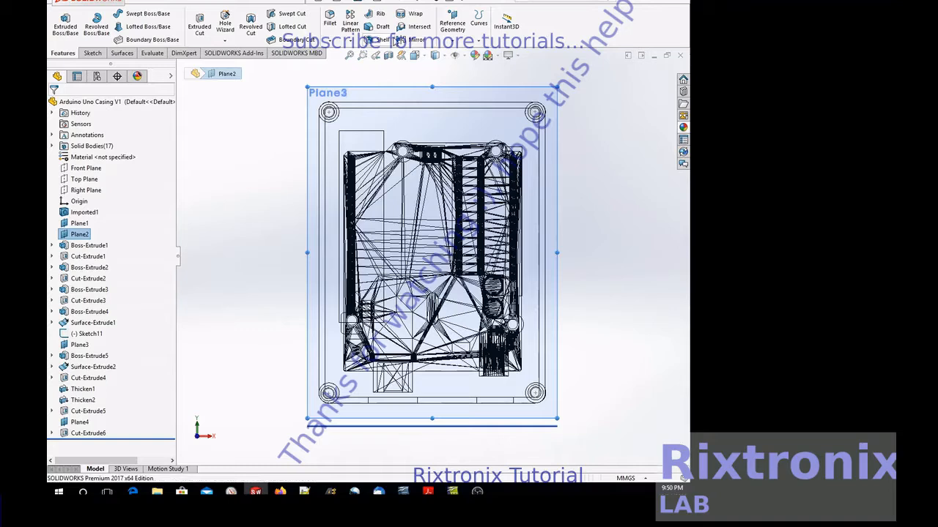
click(362, 56)
drag(307, 308, 428, 387)
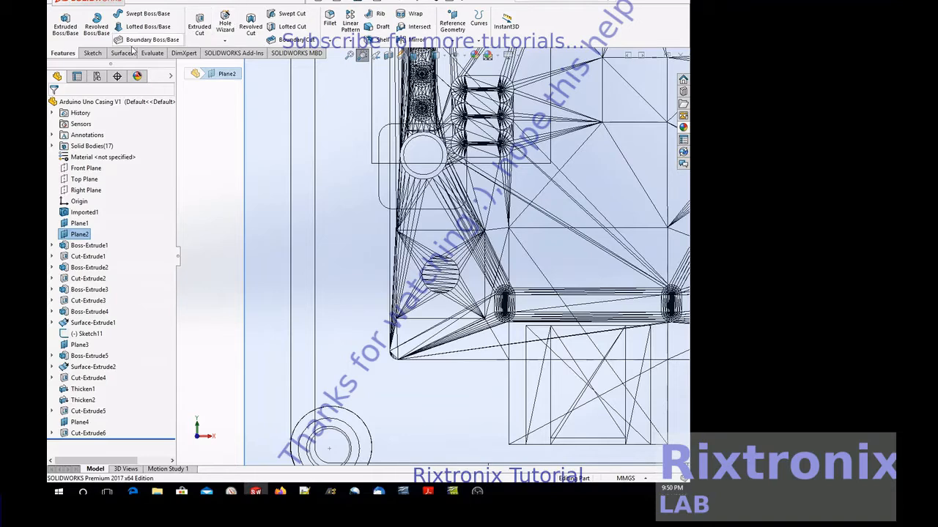
click(93, 53)
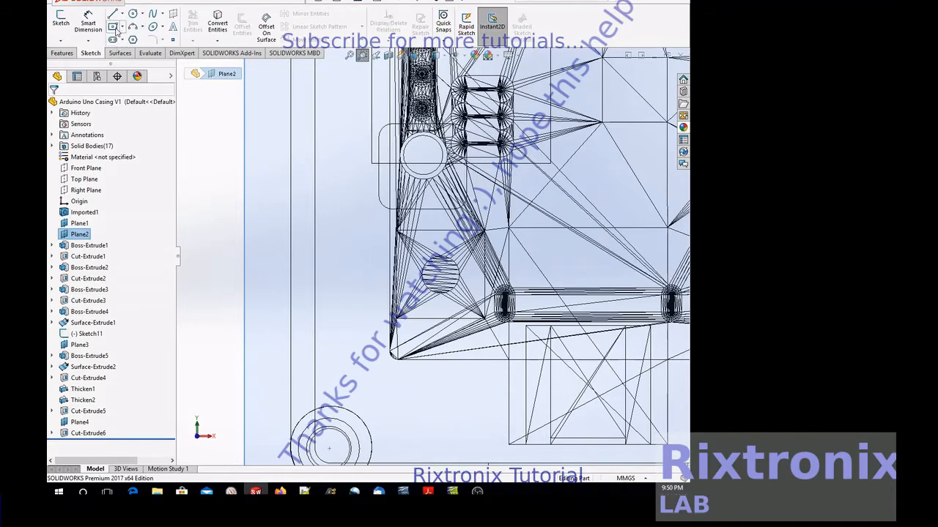
click(113, 26)
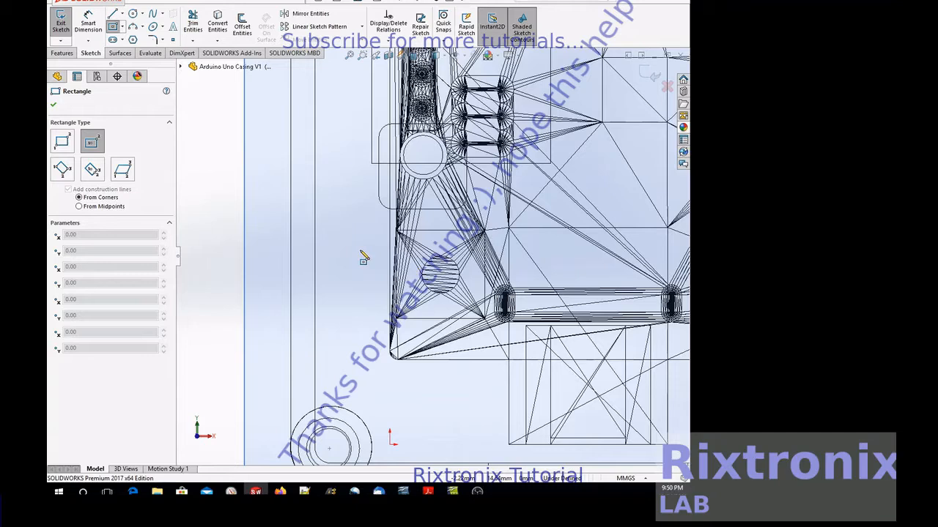
key(Escape)
click(83, 346)
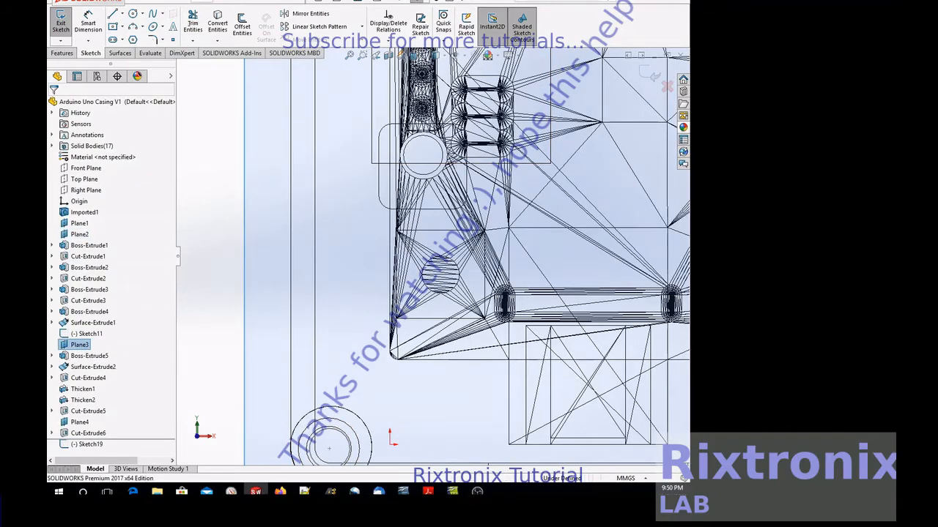
click(112, 29)
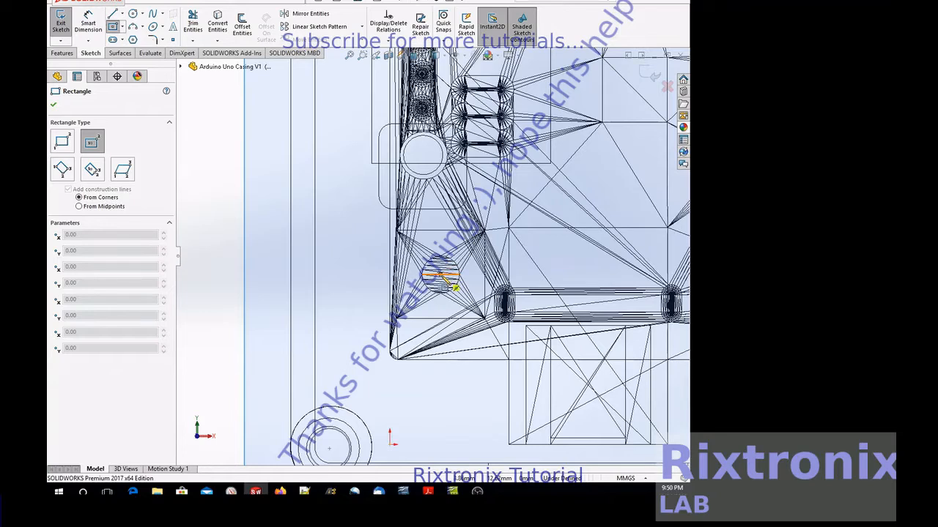
click(443, 279)
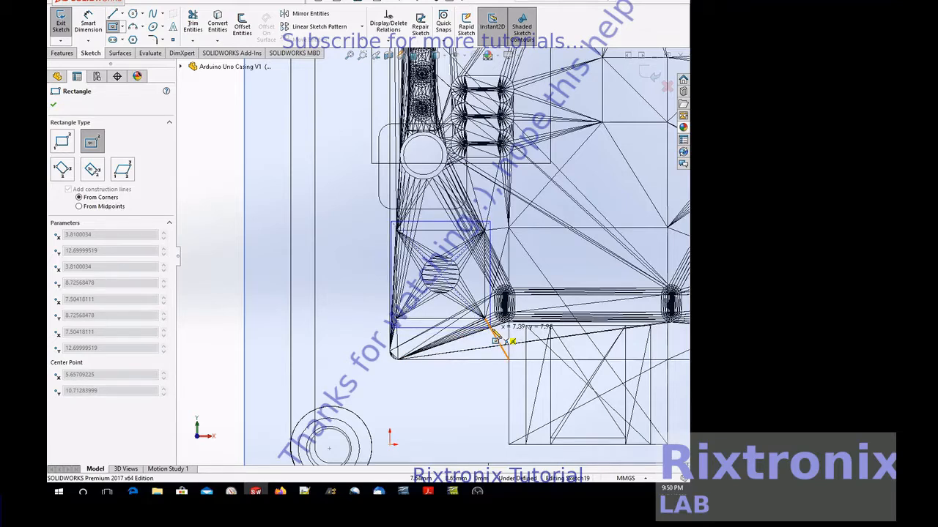
click(494, 334)
click(60, 22)
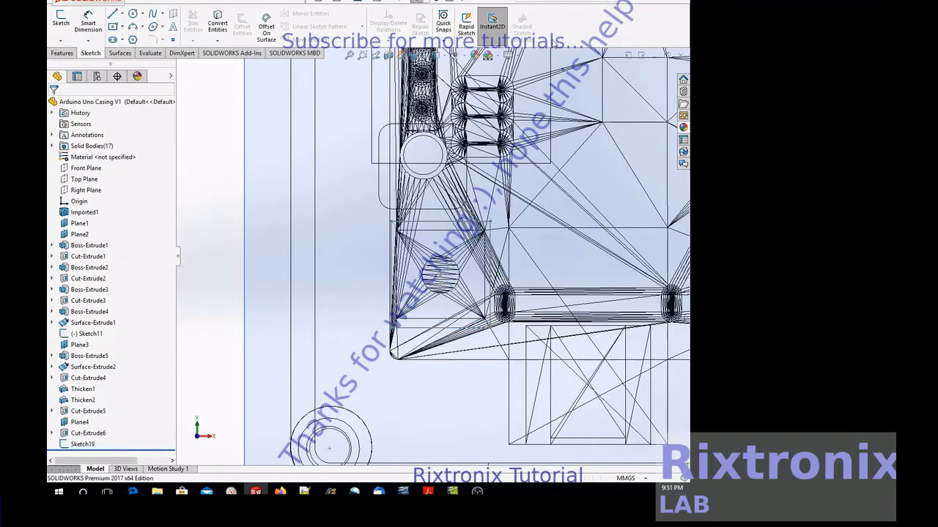
Step: Cut Sketch19's rectangle through the casing lid with a blind depth of 10 mm in the reversed direction
scroll(522, 110, up, 5)
click(373, 57)
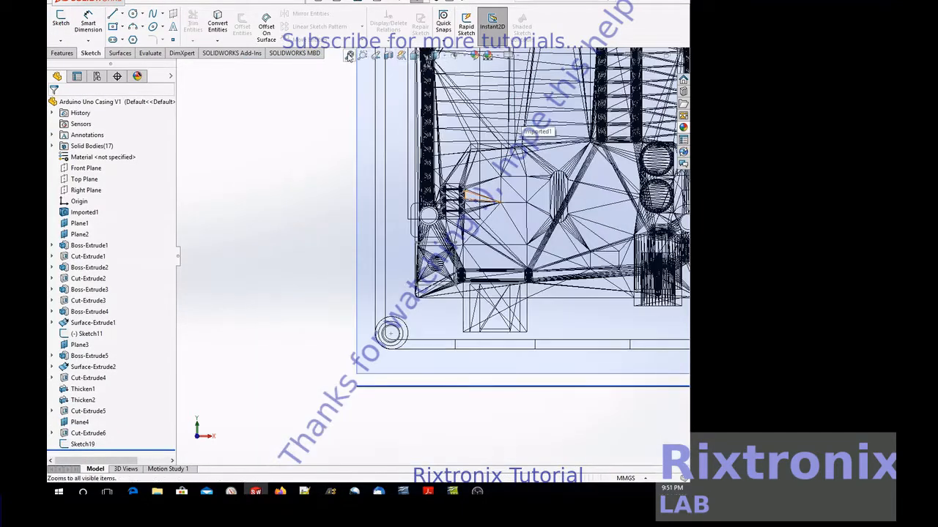
click(80, 445)
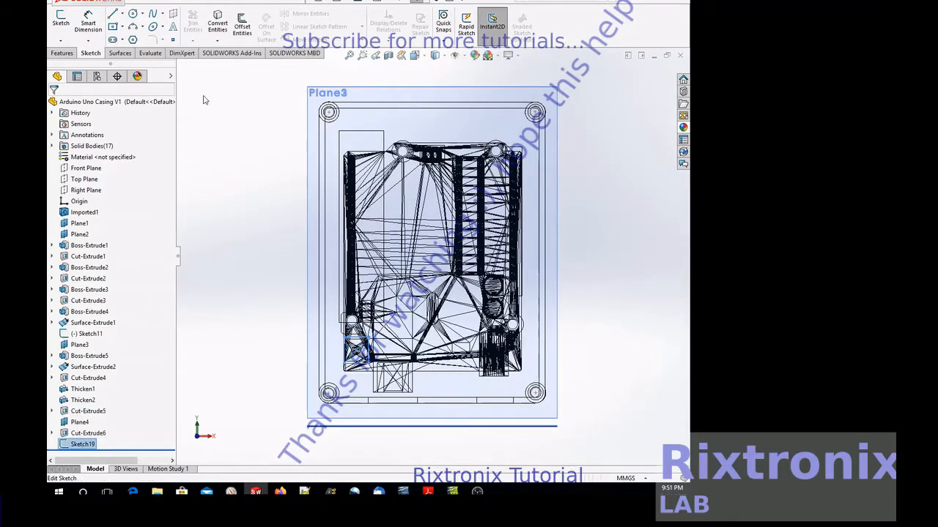
click(62, 53)
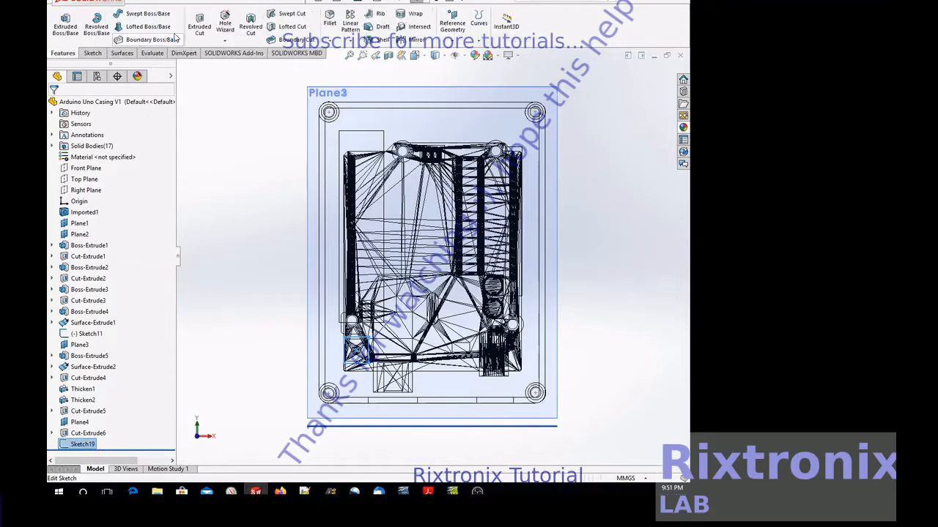
click(199, 26)
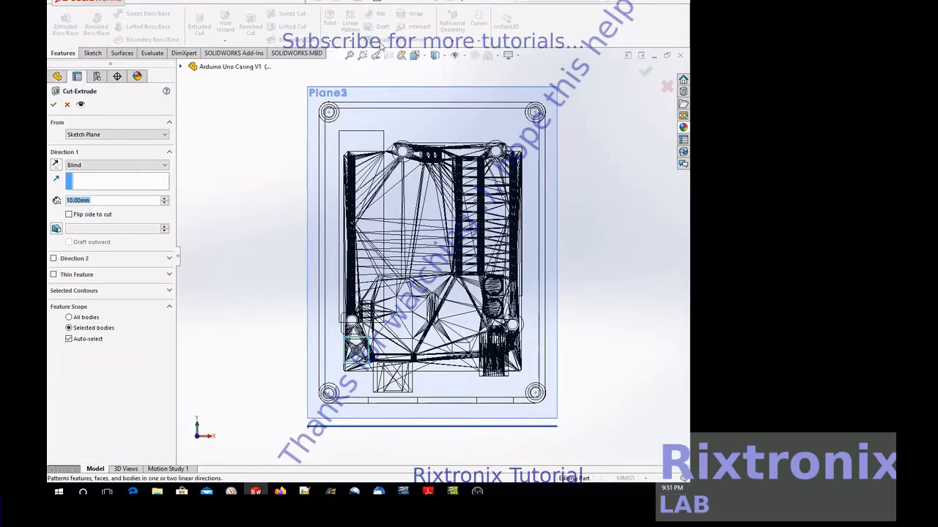
right_click(605, 174)
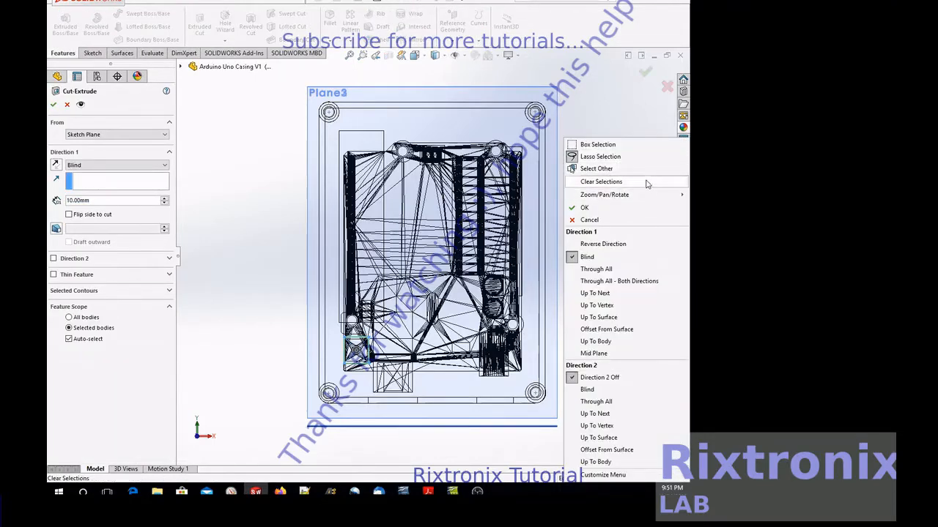
mouse_move(644, 195)
click(533, 245)
mouse_move(545, 243)
mouse_down()
mouse_move(594, 242)
mouse_move(496, 247)
mouse_move(547, 243)
mouse_up()
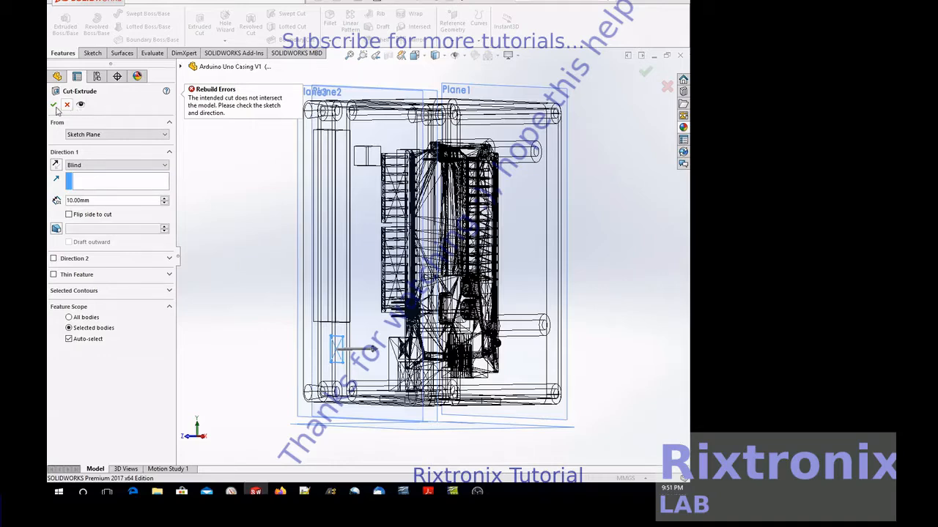
click(56, 165)
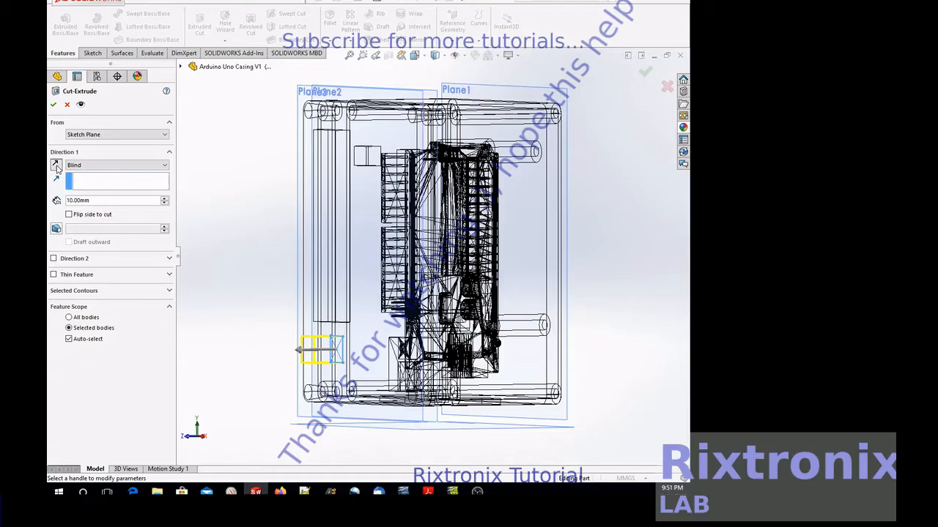
right_click(627, 195)
mouse_move(621, 200)
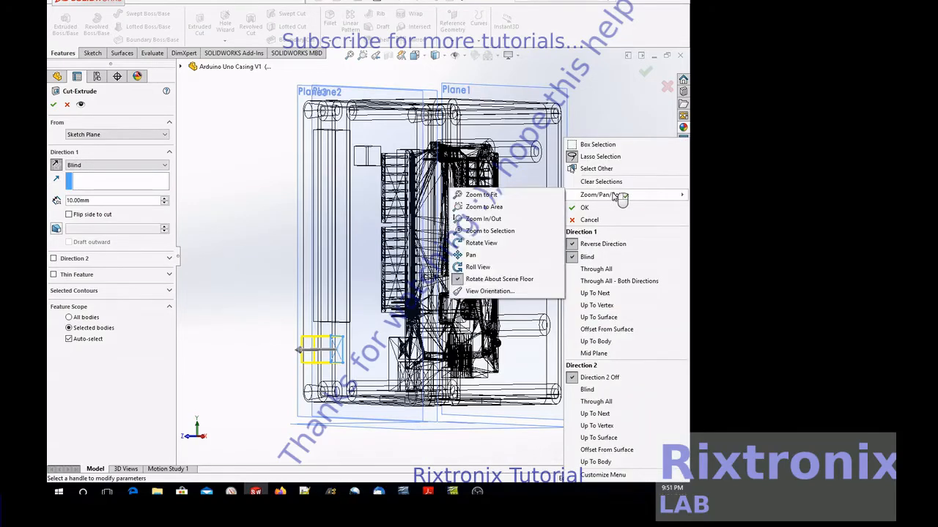
click(535, 243)
drag(618, 207, 608, 128)
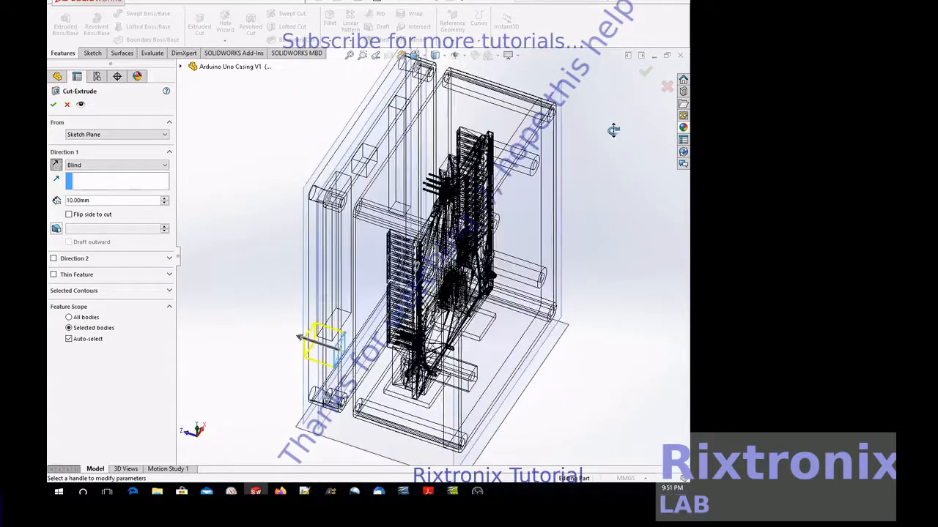
click(53, 105)
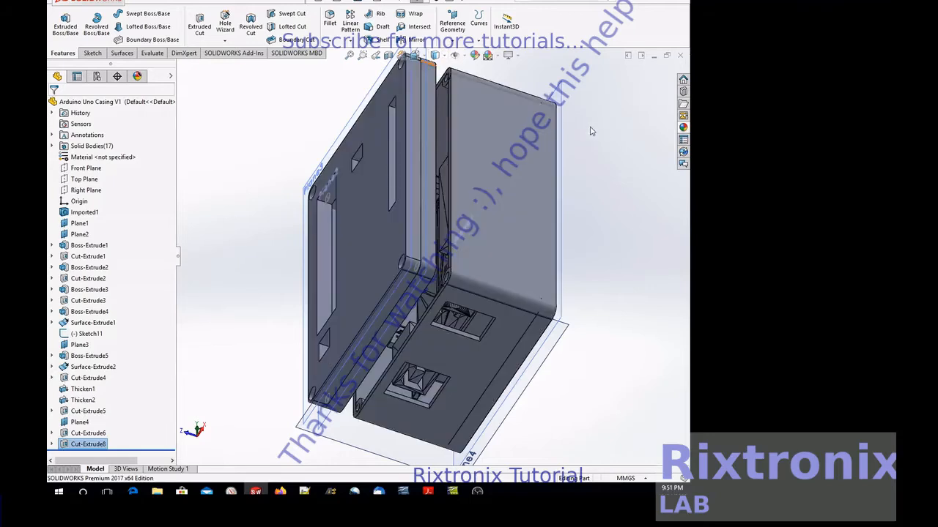
Step: Inspect the lid's outer face around the new reset button opening and save the casing part
right_click(585, 129)
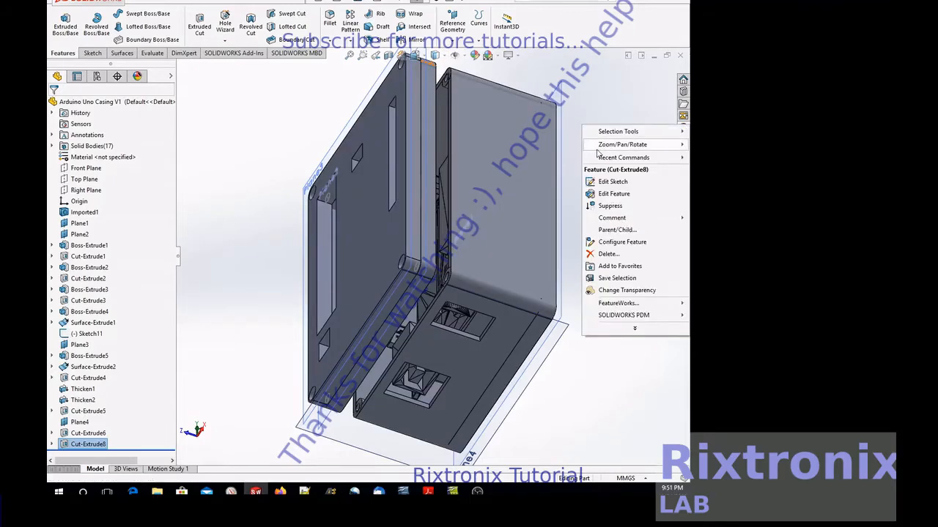
click(517, 196)
drag(255, 182, 353, 209)
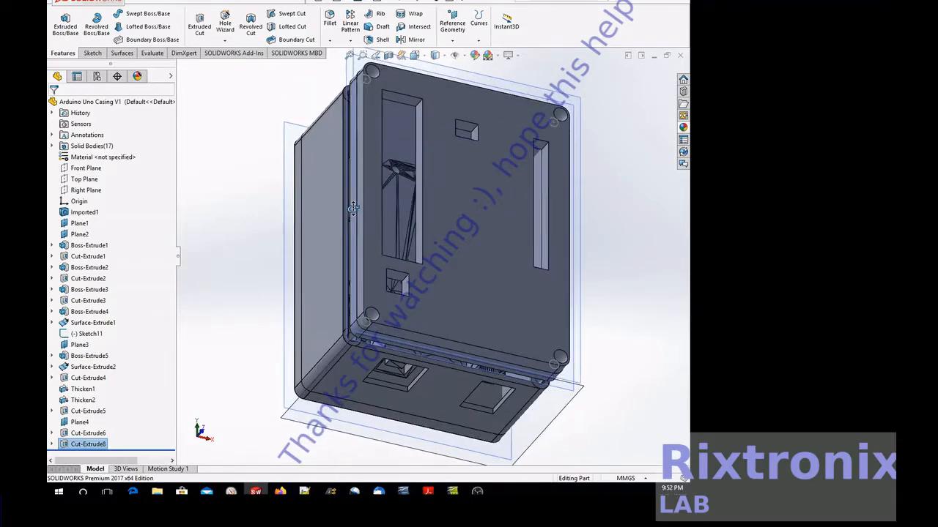
click(146, 3)
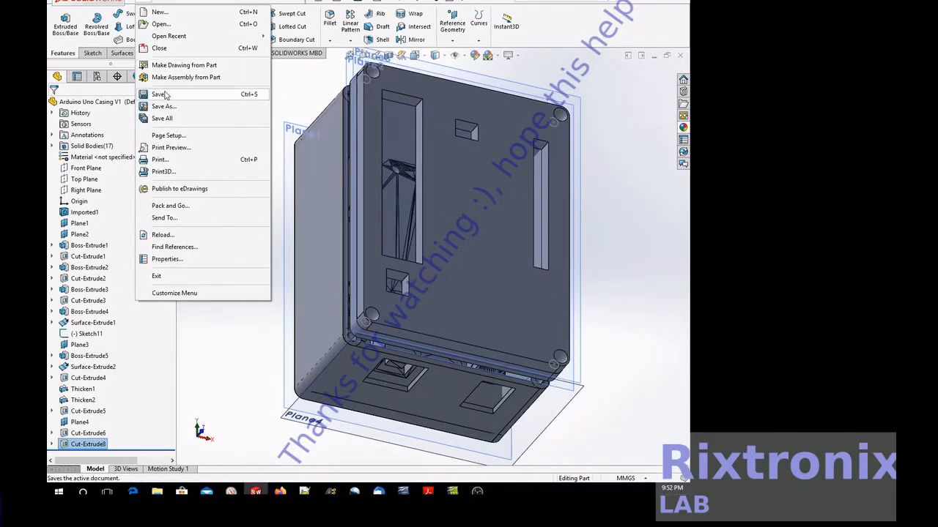
click(155, 94)
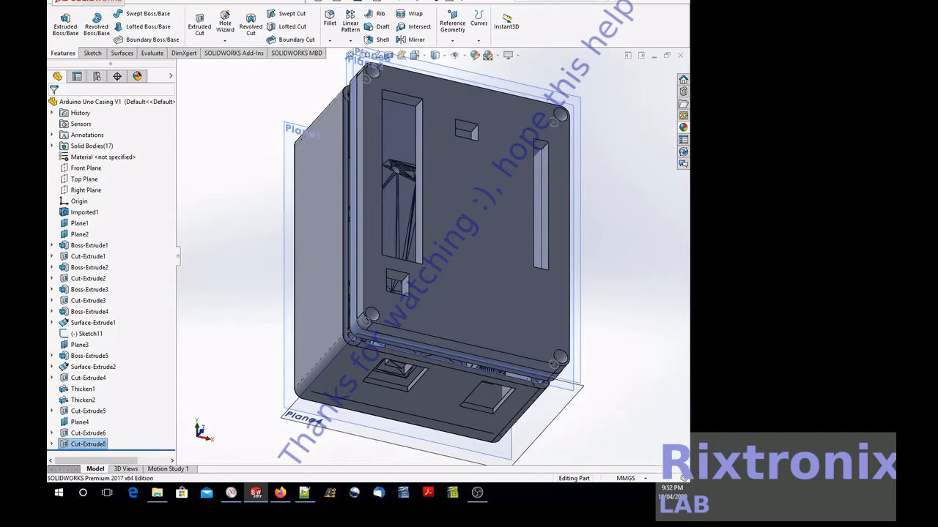